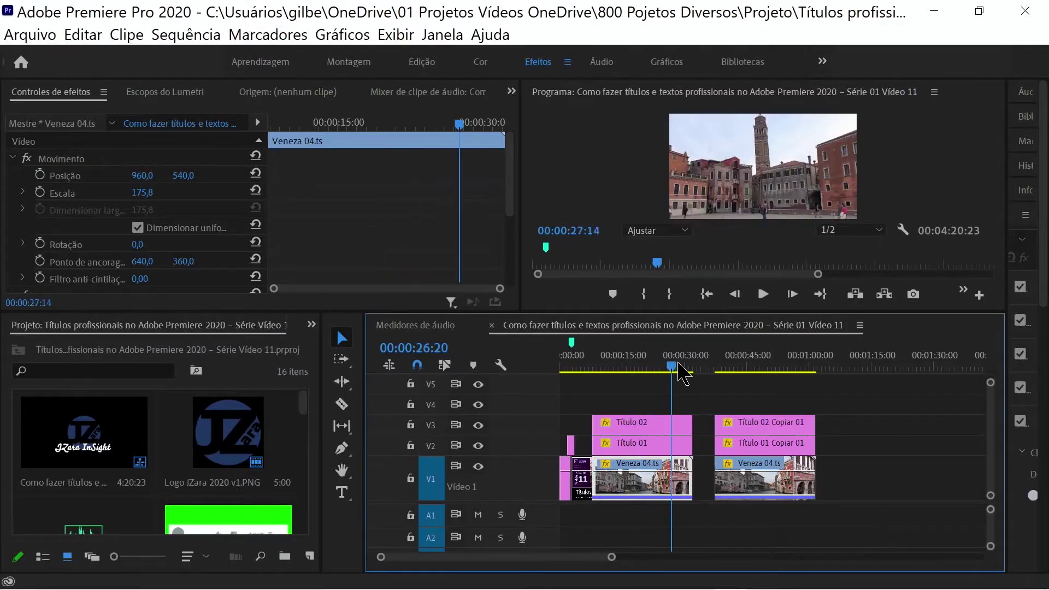
Move the playhead to 00:00:40:09 over Veneza 04.ts and its Título copies.
drag(673, 366, 728, 366)
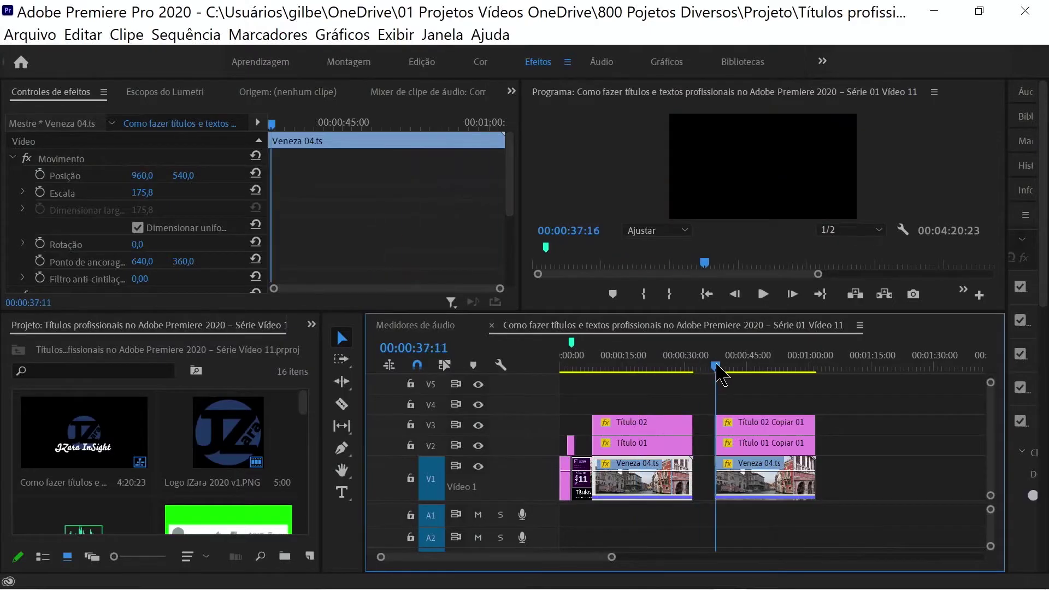
Open Título 01 Copiar 01 in the Legacy Title editor to review 'Veneza / Itália', then close it.
click(774, 443)
double_click(774, 441)
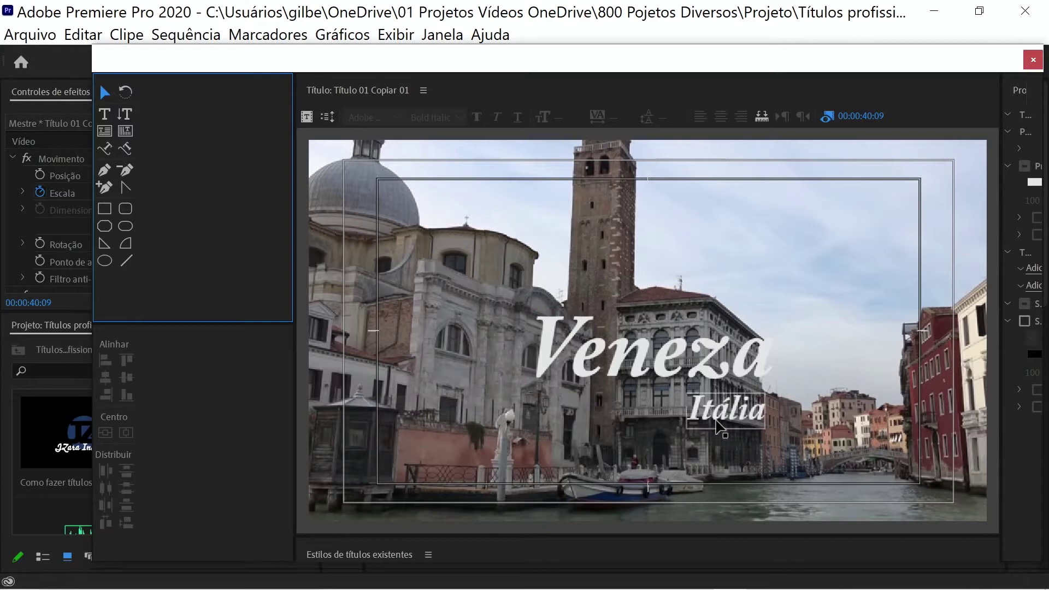
click(1032, 62)
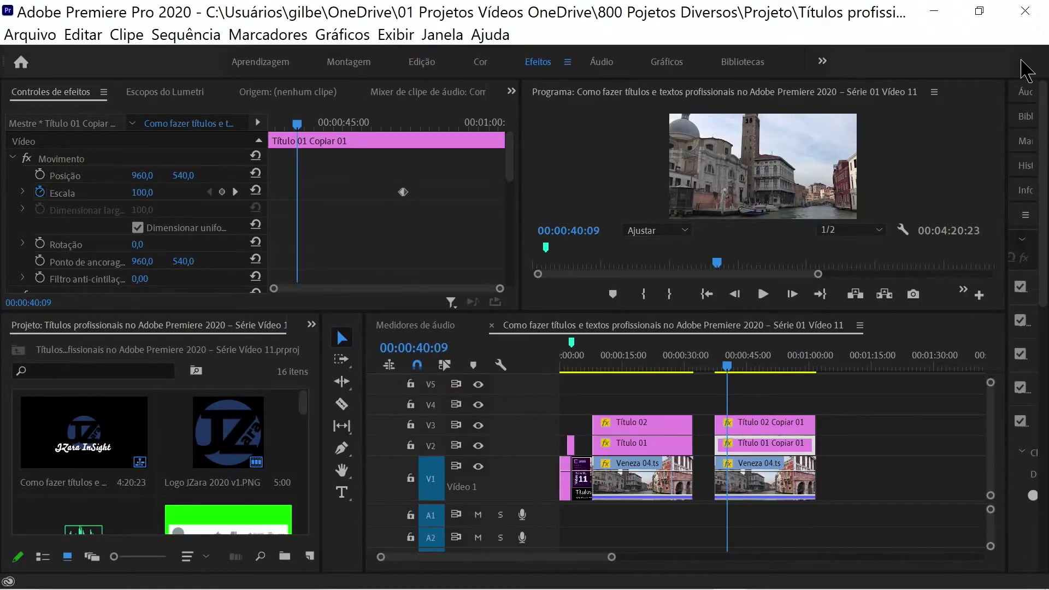
Select Título 01 Copiar 01 and reposition its Máscara (1) rectangle over the title.
click(766, 448)
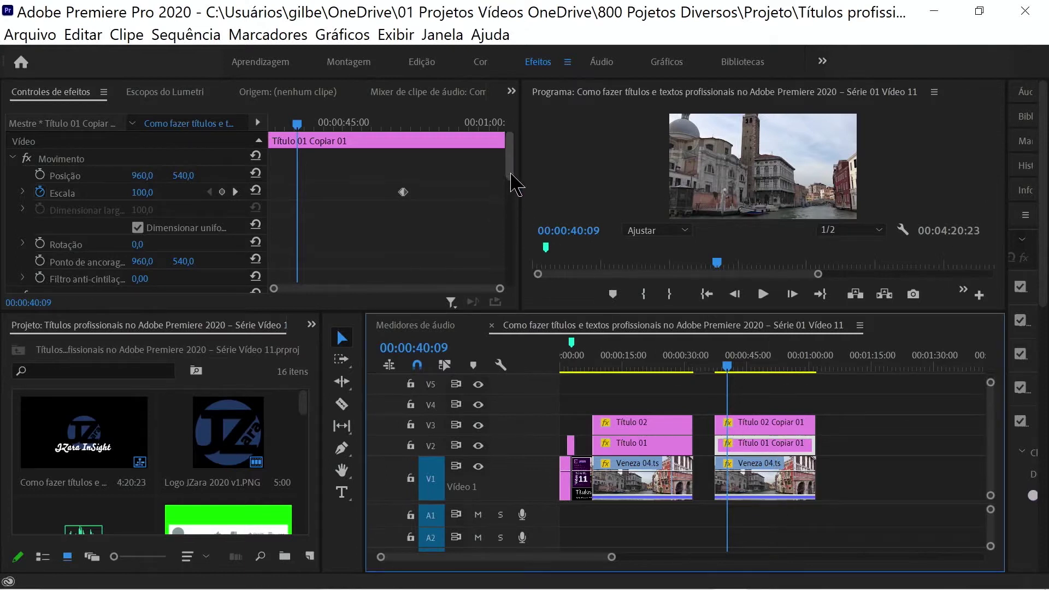
drag(511, 174, 506, 234)
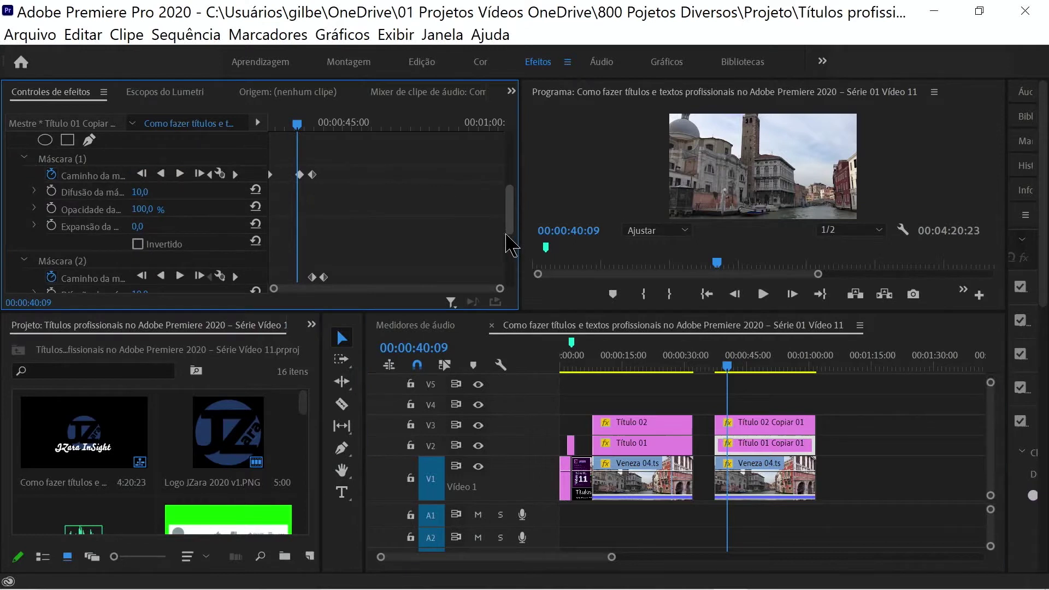
scroll(209, 202, down, 2)
scroll(209, 203, up, 2)
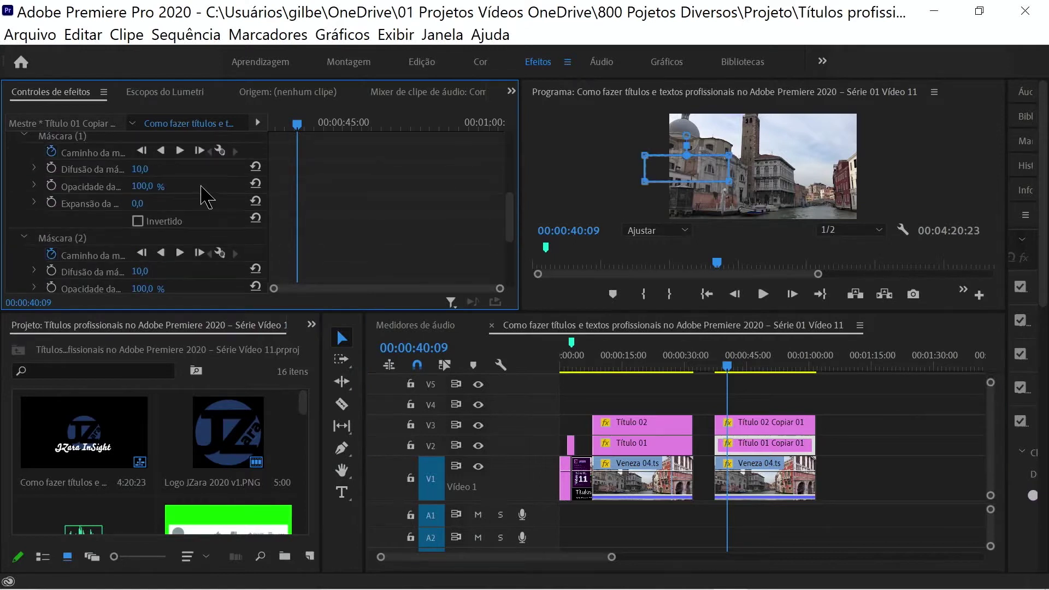
scroll(209, 202, up, 1)
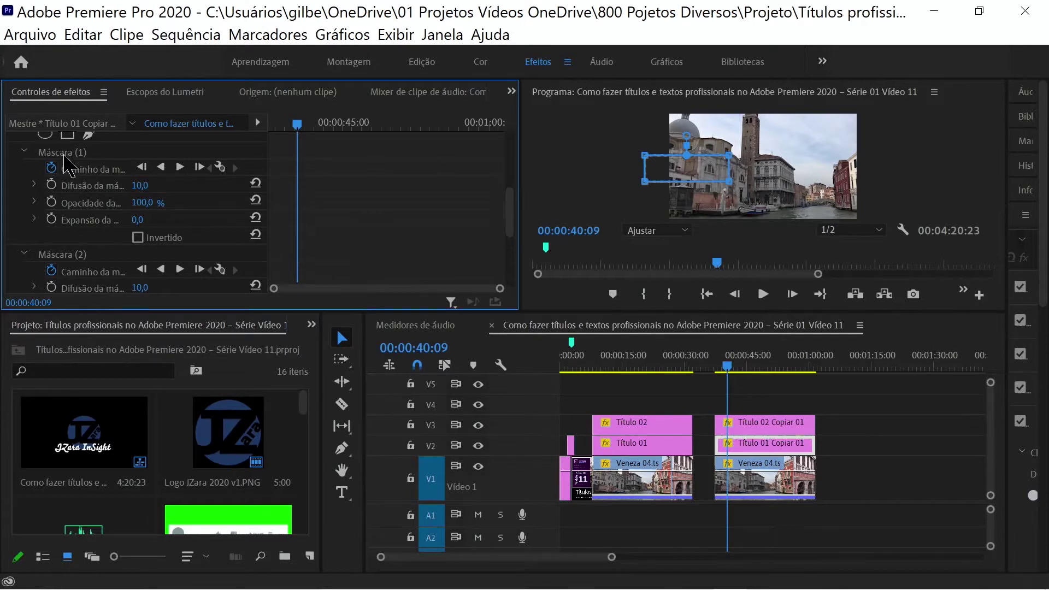
click(63, 153)
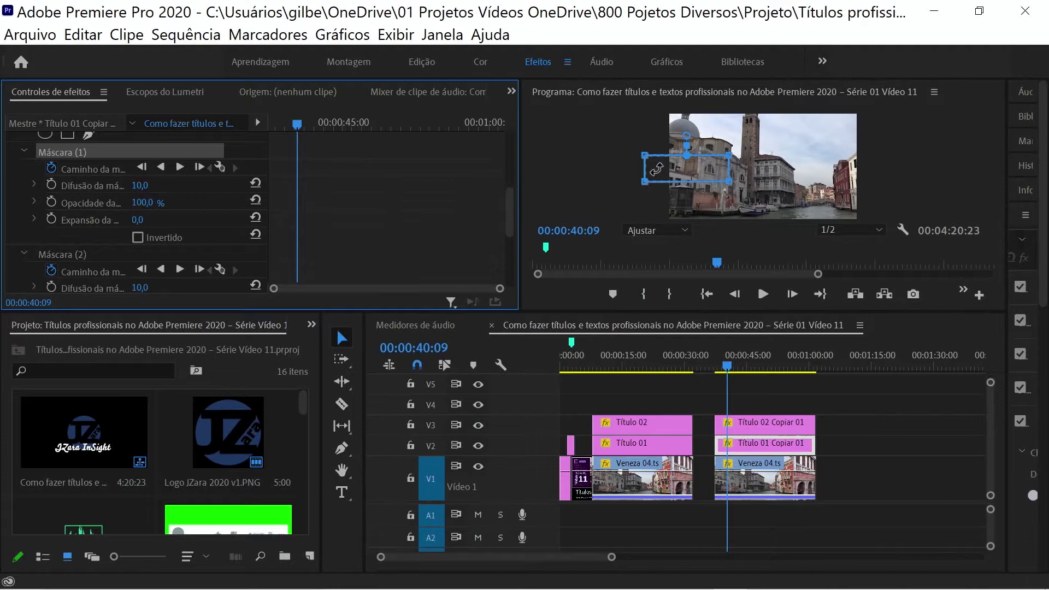
mouse_move(662, 173)
mouse_down()
mouse_move(755, 172)
mouse_move(657, 174)
mouse_up()
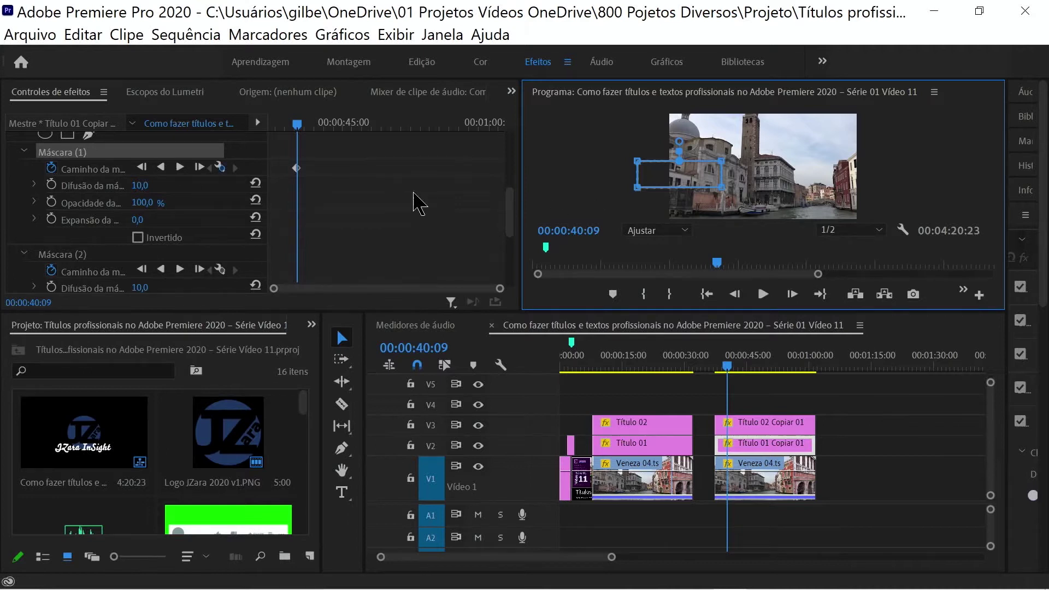
Turn off Caminho da máscara keyframing on Máscara (1), deleting its existing path keyframes.
click(297, 168)
key(Delete)
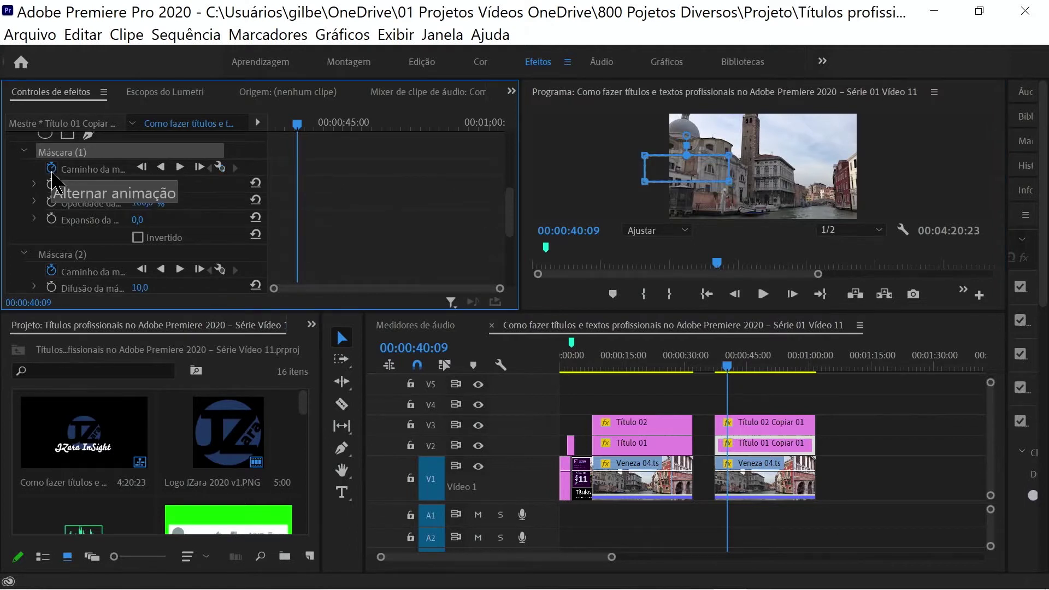
scroll(513, 230, down, 1)
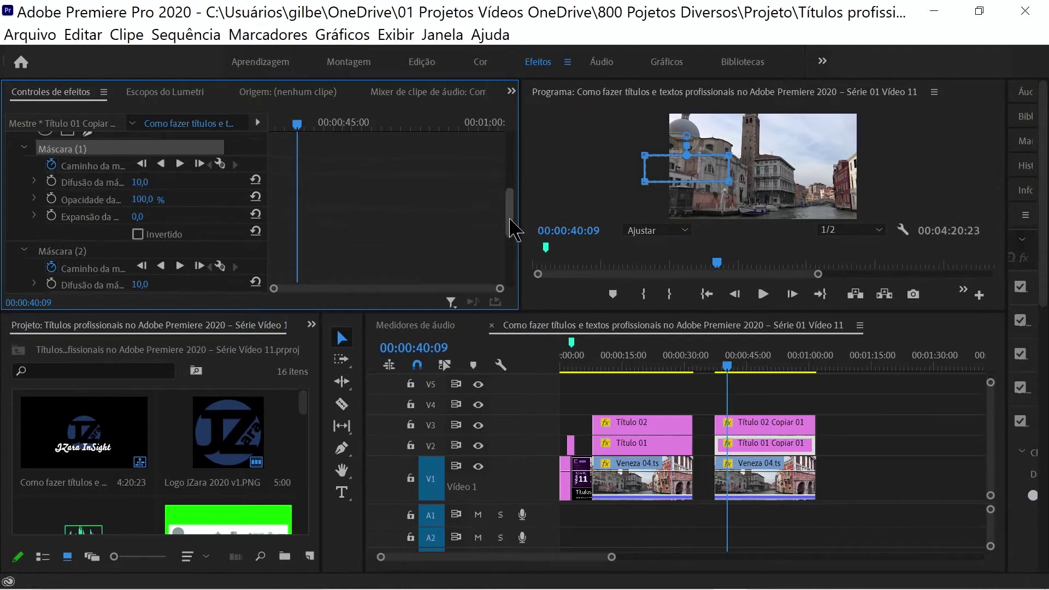
scroll(510, 220, down, 3)
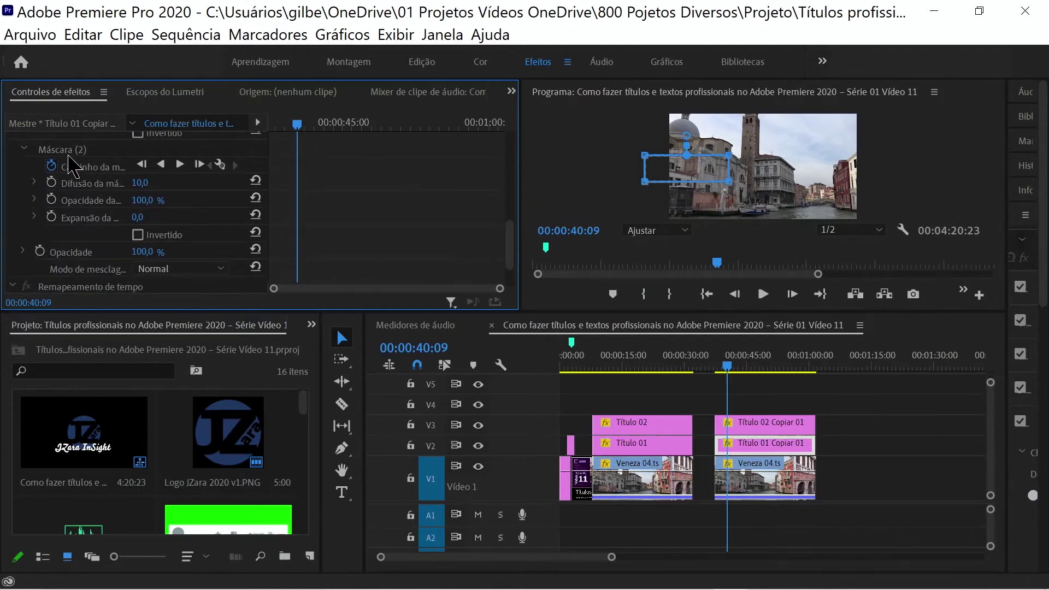
Turn off Caminho da máscara keyframing on Máscara (2).
click(69, 154)
click(53, 163)
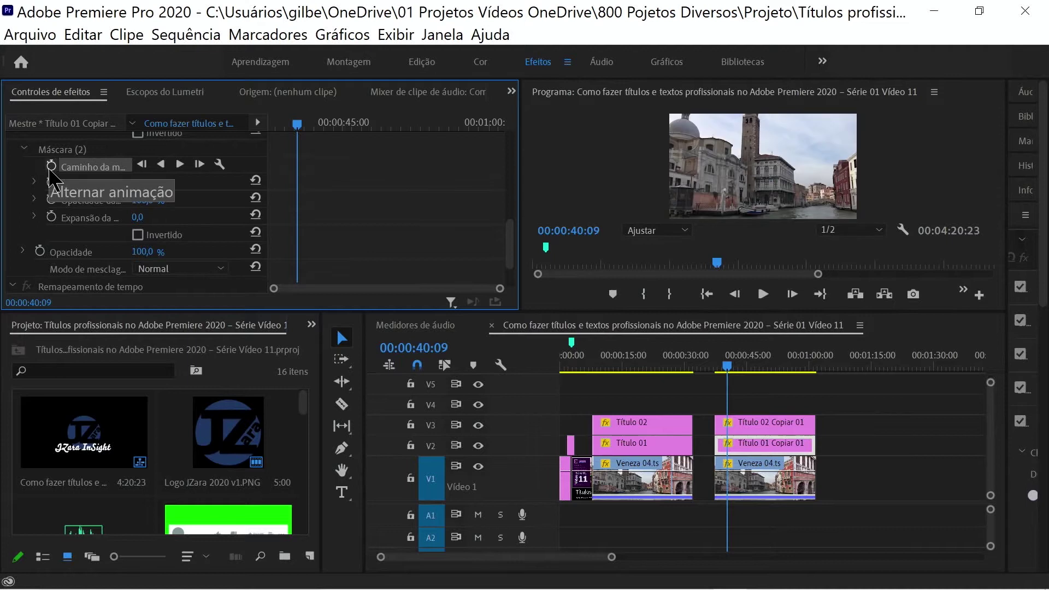
click(58, 151)
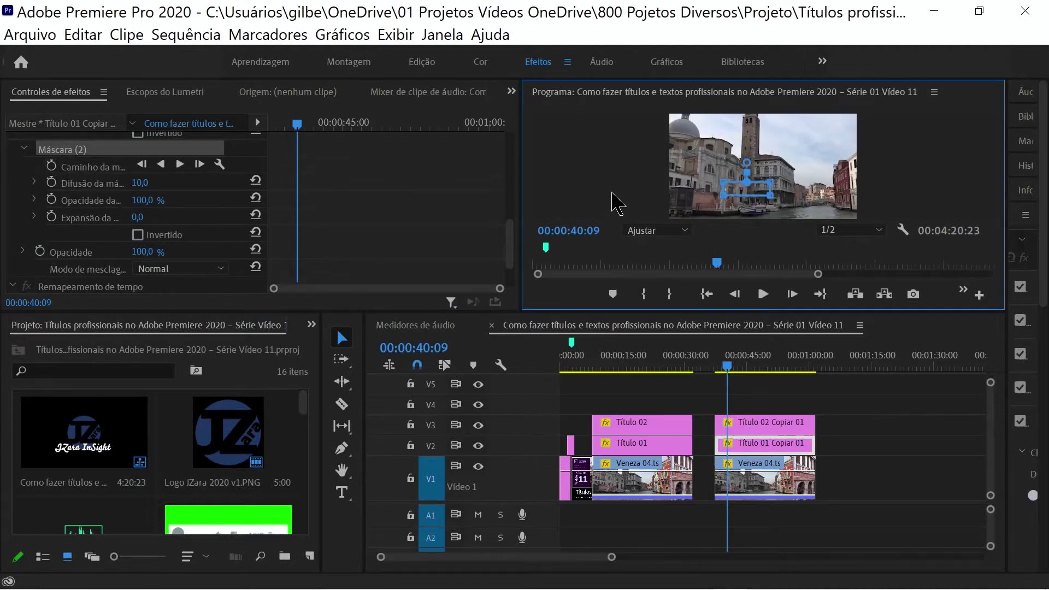
Slide the Máscara (2) rectangle right in the maximized Program monitor, hiding 'Itália'.
key(grave)
mouse_move(486, 375)
mouse_down()
mouse_move(634, 381)
mouse_move(463, 378)
mouse_up()
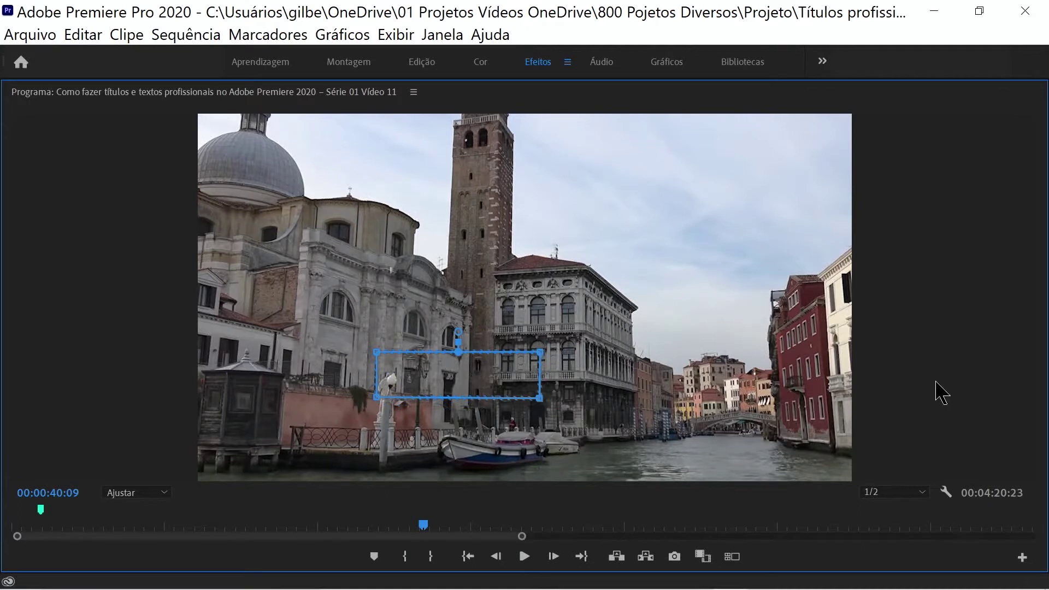
key(grave)
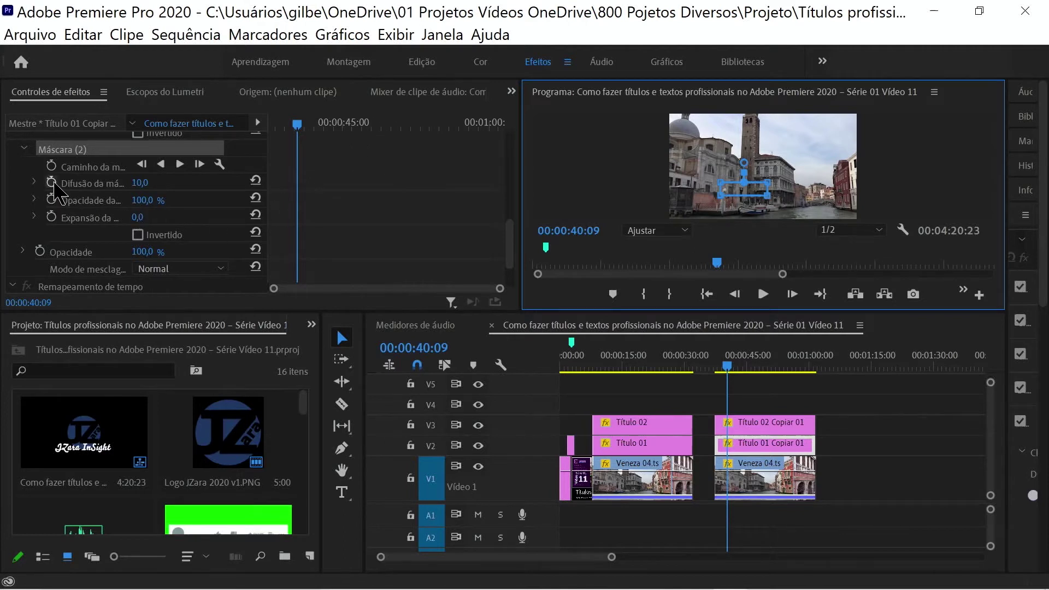
Add a starting Caminho da máscara keyframe to Máscara (1) at 00:00:40:09.
scroll(88, 180, up, 1)
scroll(89, 180, up, 2)
scroll(87, 177, up, 1)
scroll(84, 181, up, 1)
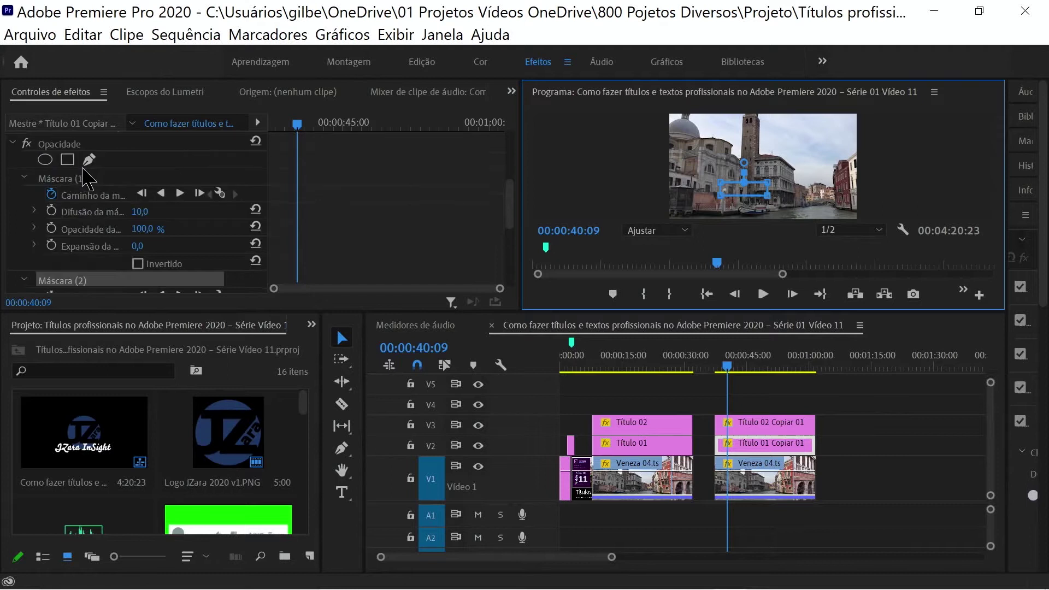
scroll(70, 182, up, 1)
click(69, 179)
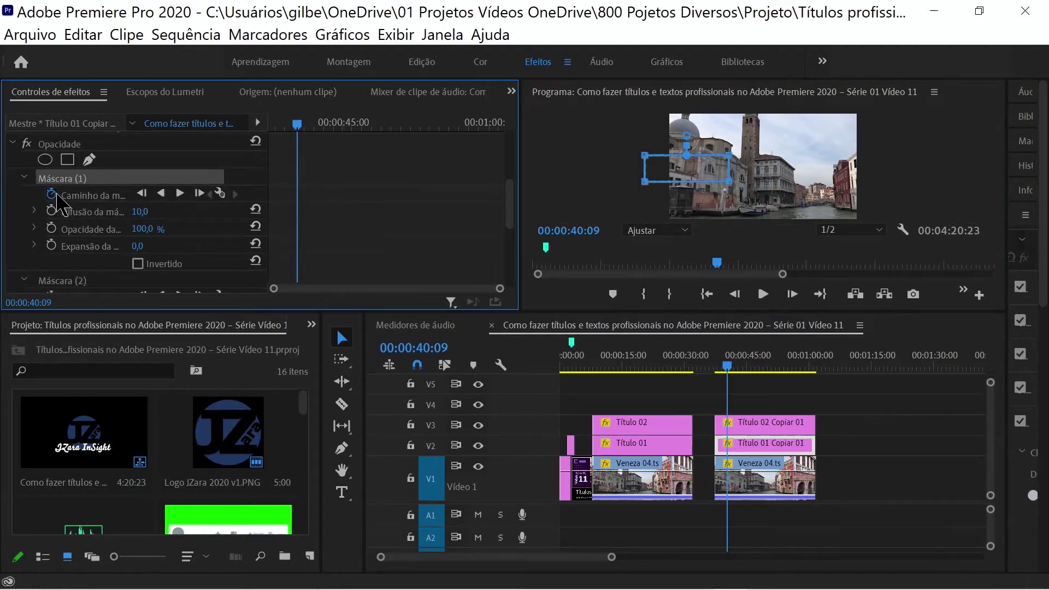
click(51, 194)
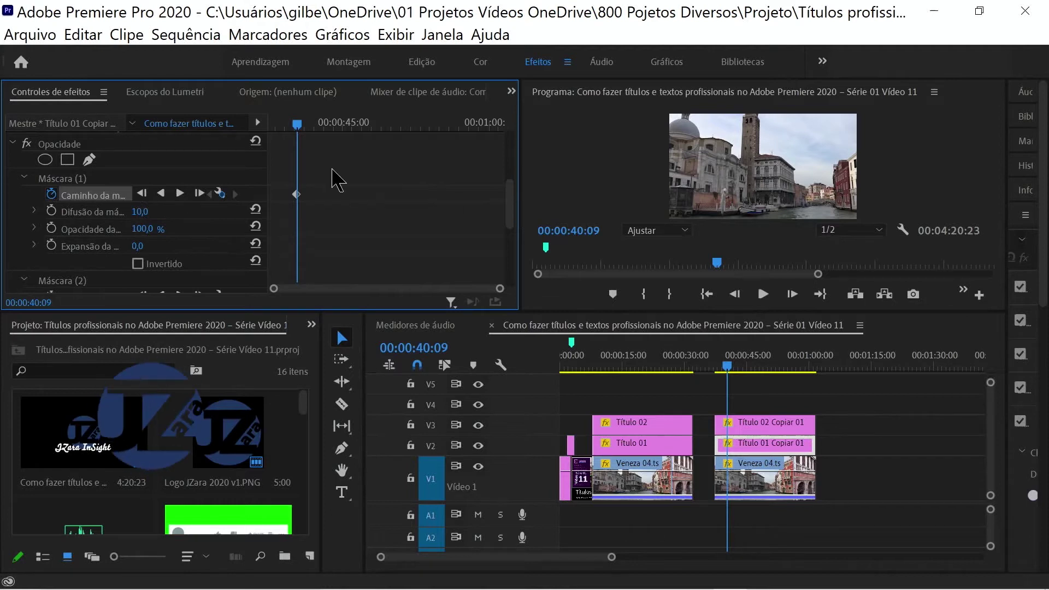
Step the playhead forward to 00:00:41:04 with Máscara (1) selected.
click(62, 179)
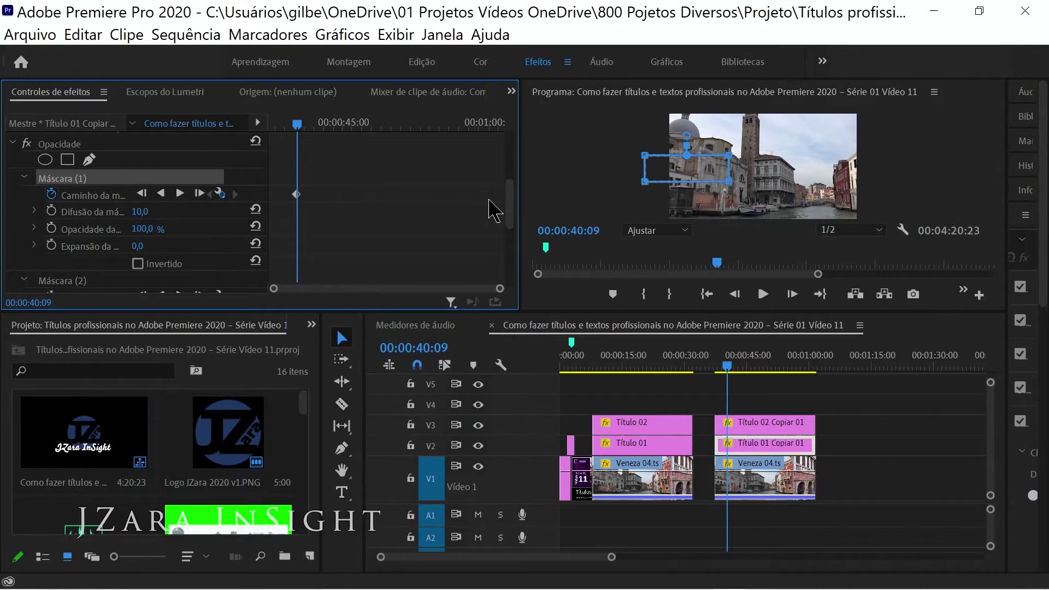
key(shift+Right)
key(shift+Right)
key(shift+Right)
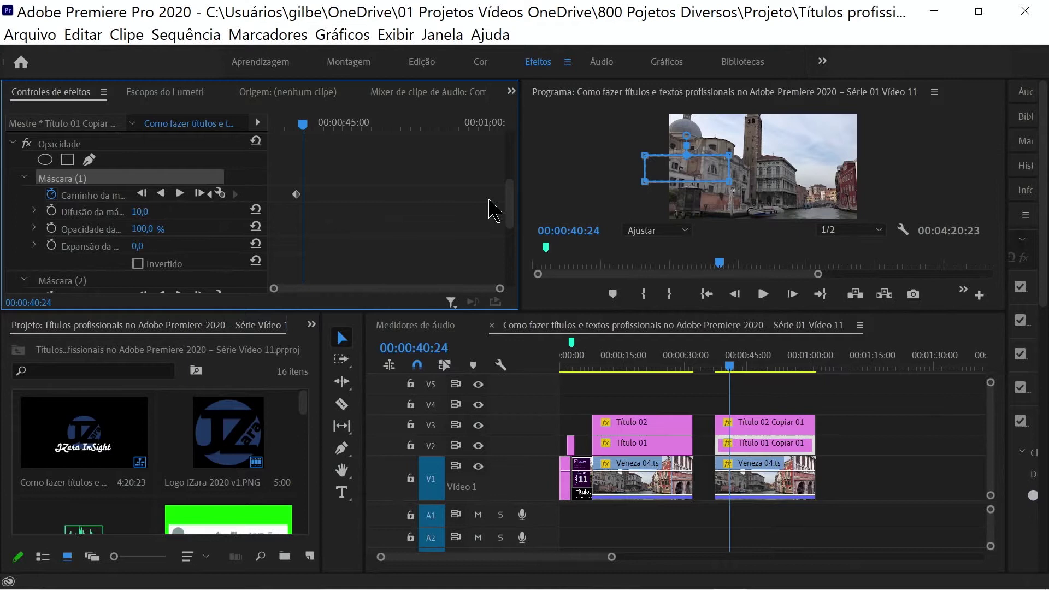
key(shift+Right)
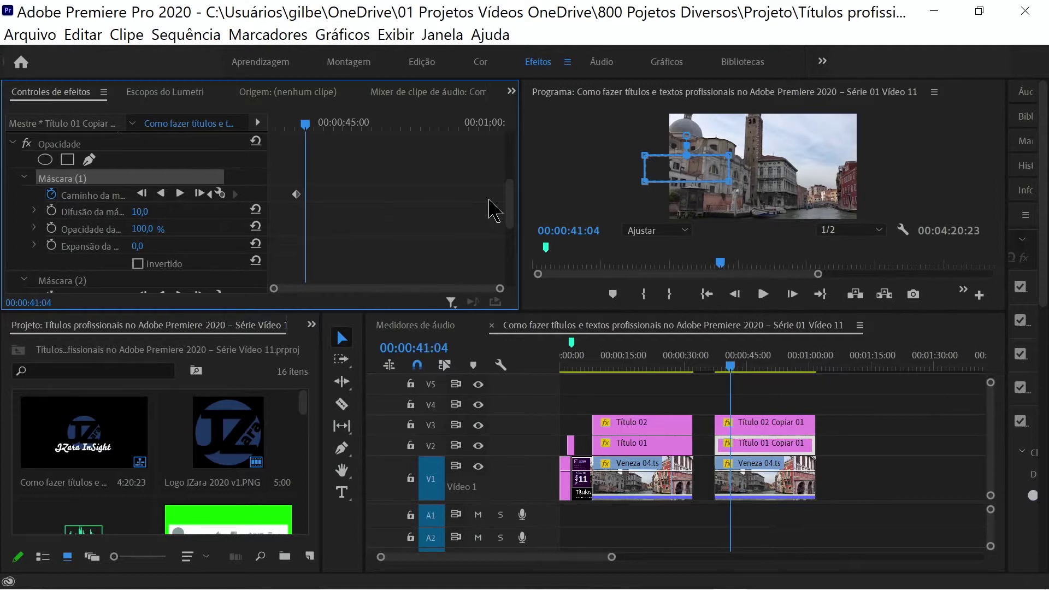
click(570, 189)
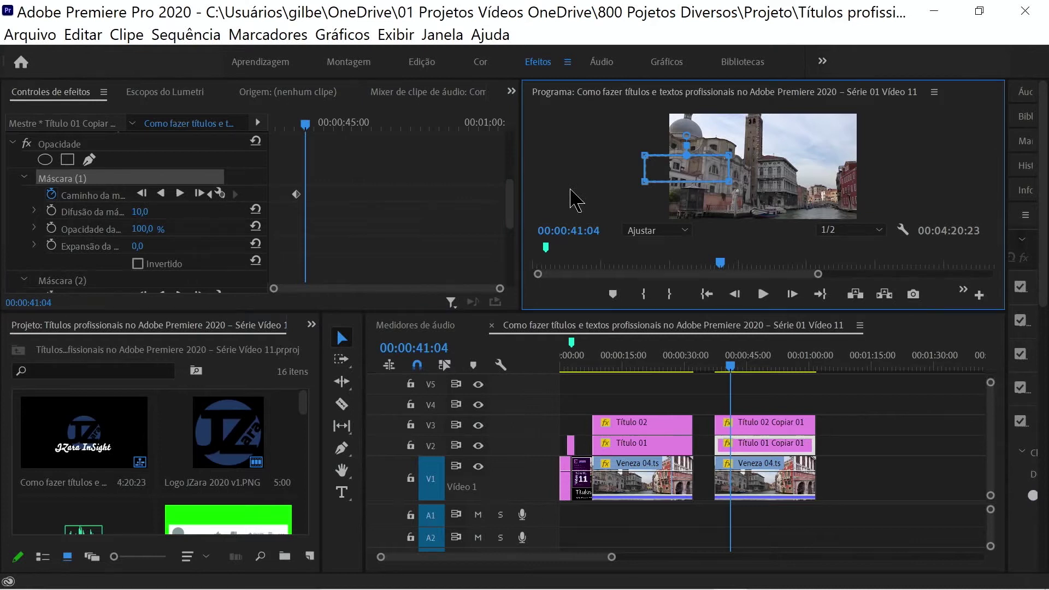
key(grave)
Drag Máscara (1) to the frame centre over 'Veneza', adding a path keyframe at 00:00:41:04.
drag(378, 291, 616, 309)
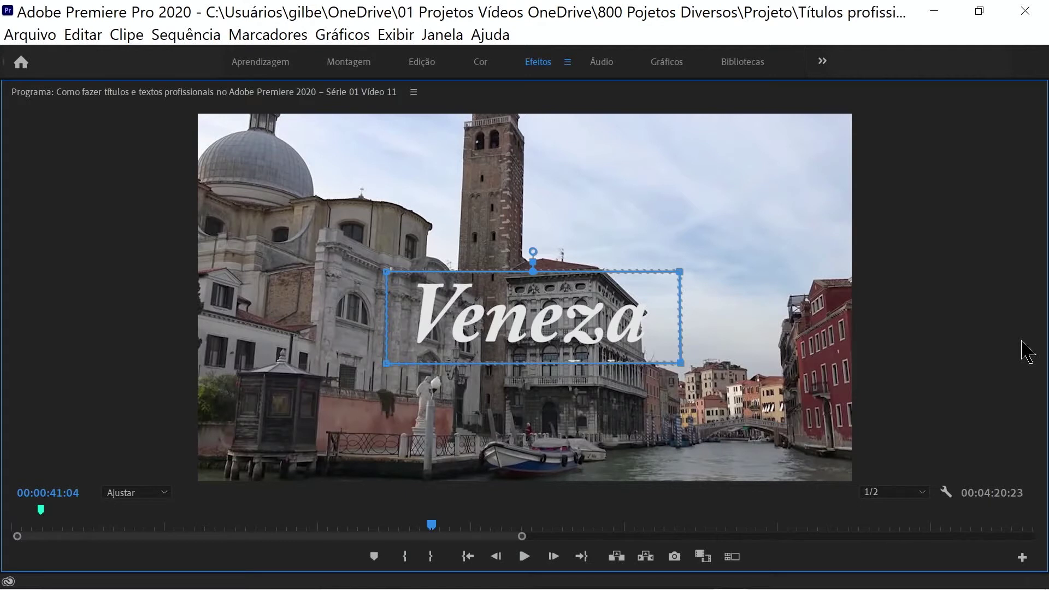
key(grave)
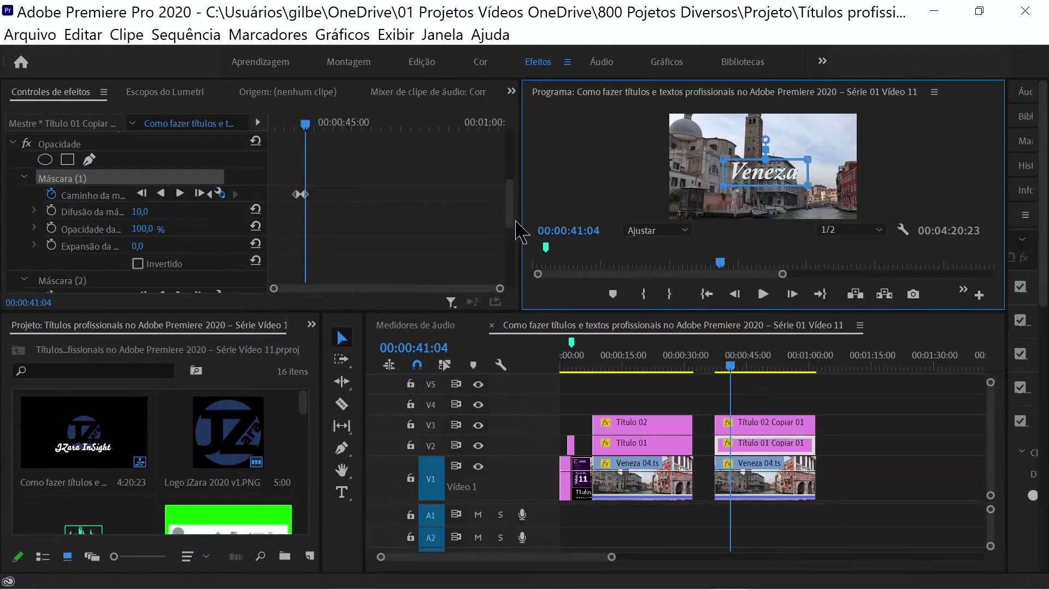
mouse_move(507, 225)
mouse_down()
mouse_move(508, 255)
mouse_move(510, 246)
mouse_up()
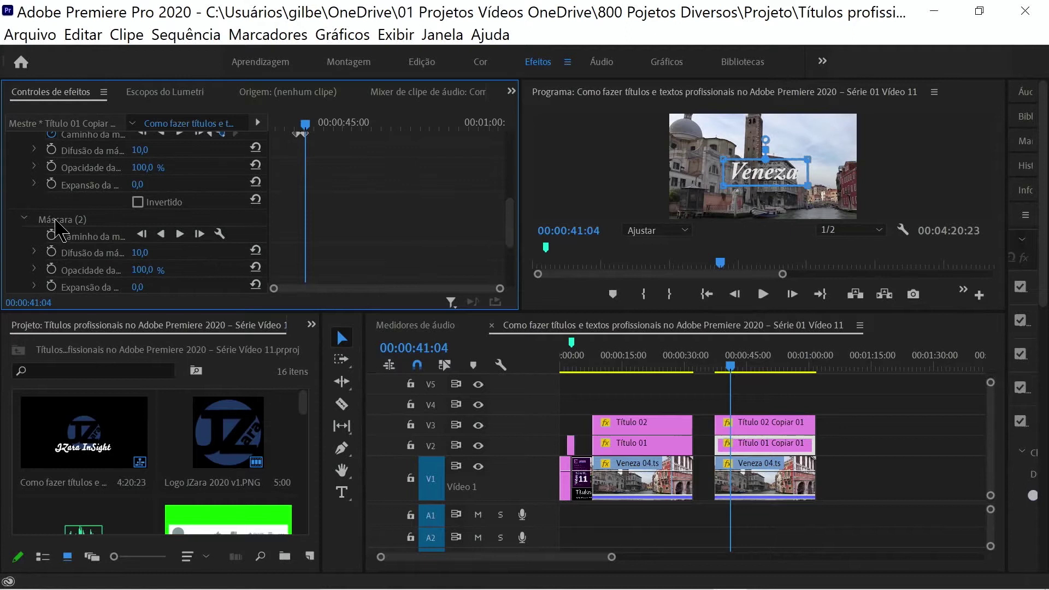
Keyframe Máscara (2)'s path and slide it right to reveal 'Itália' under 'Veneza'.
click(56, 219)
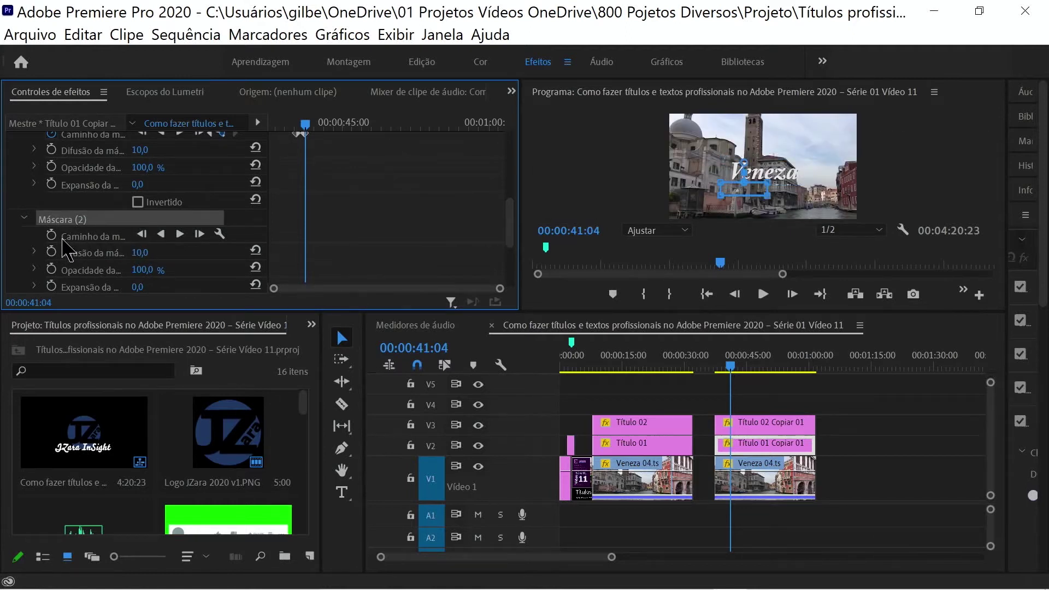
click(51, 236)
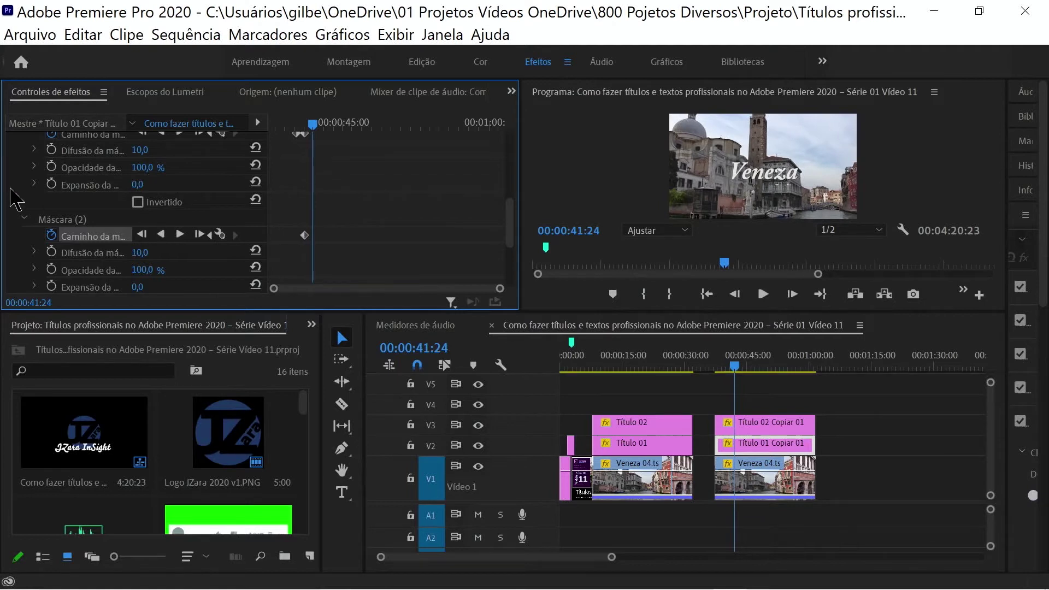
click(54, 220)
click(578, 164)
key(grave)
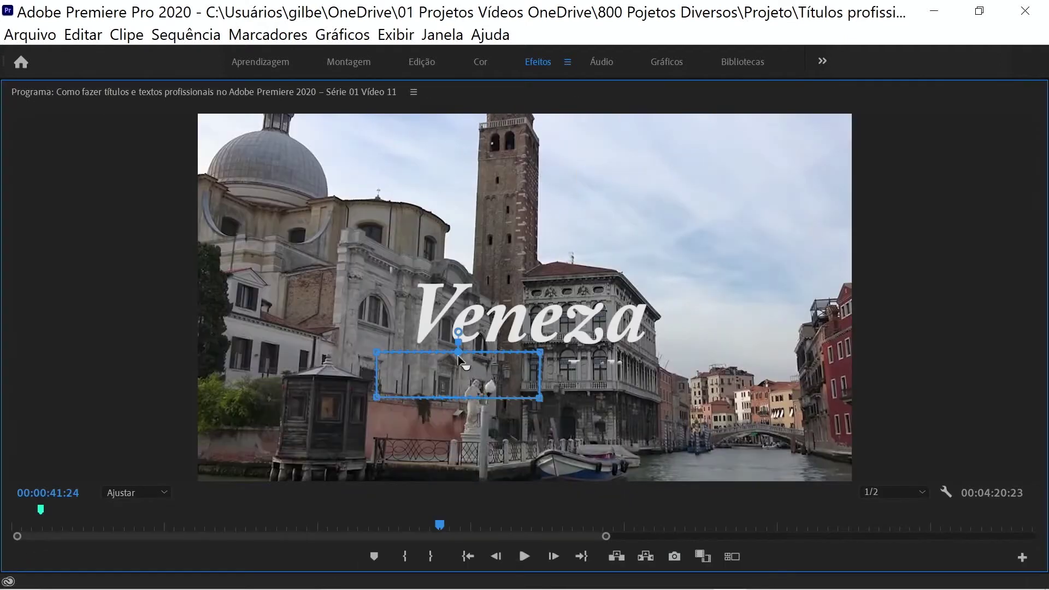
drag(439, 374, 561, 373)
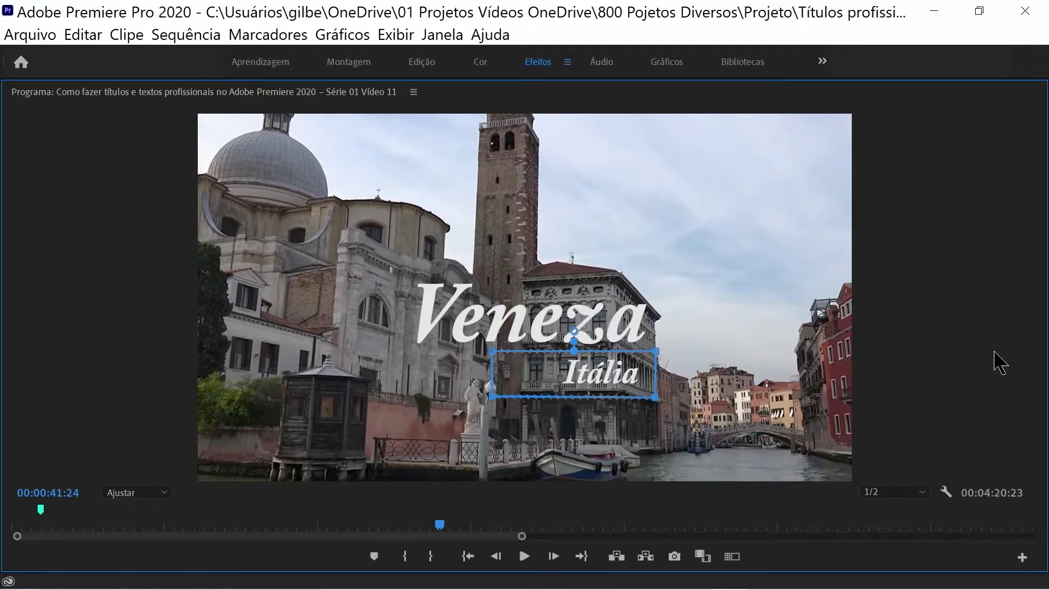
key(grave)
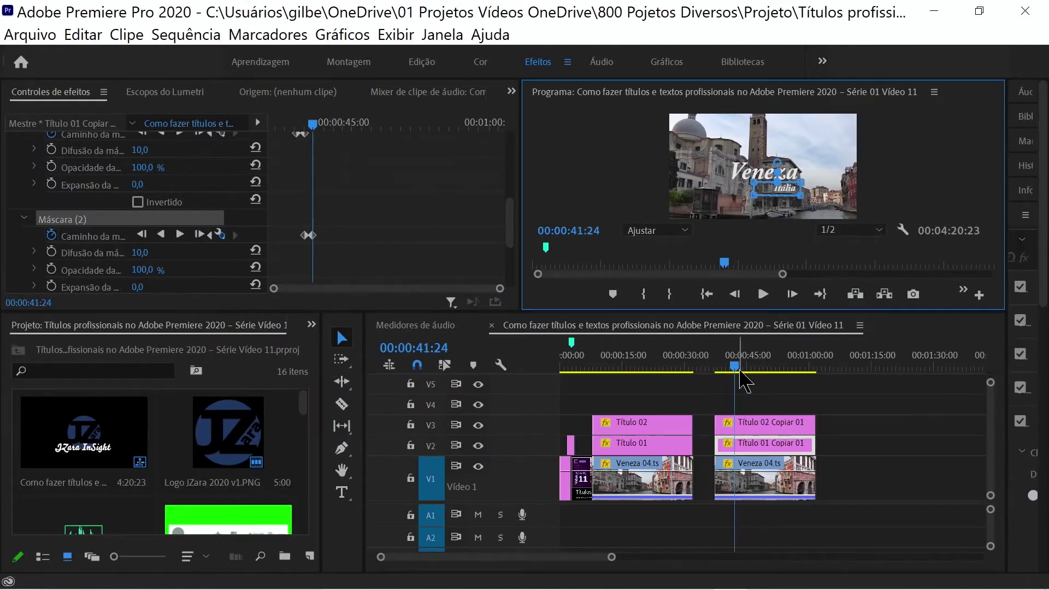
Play the reveal from 00:00:39:15 in the maximized monitor, with Título 02 Copiar 01 selected.
click(736, 367)
drag(736, 367, 728, 368)
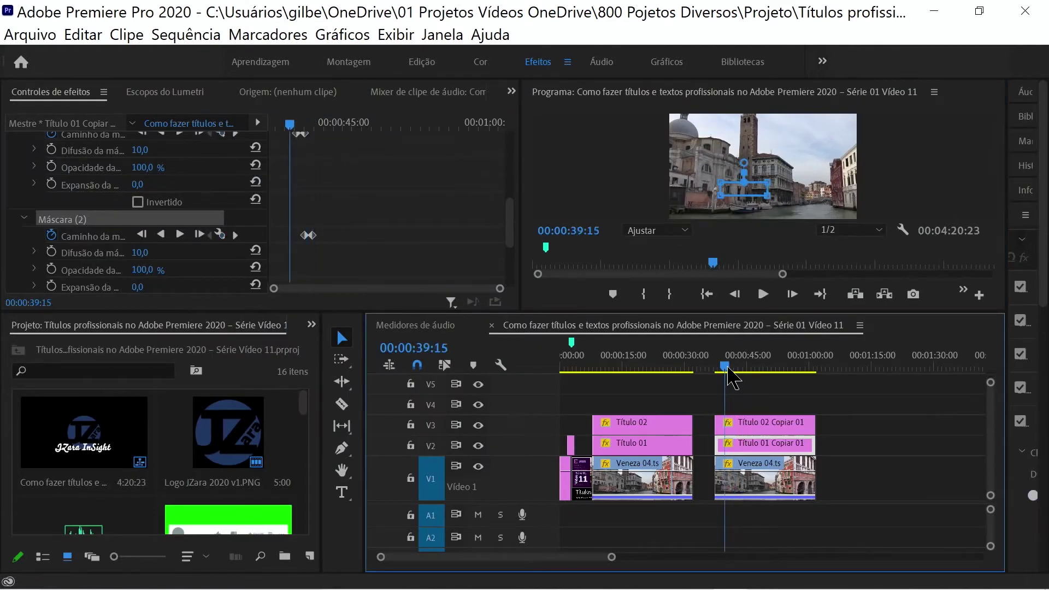
click(772, 421)
key(grave)
key(space)
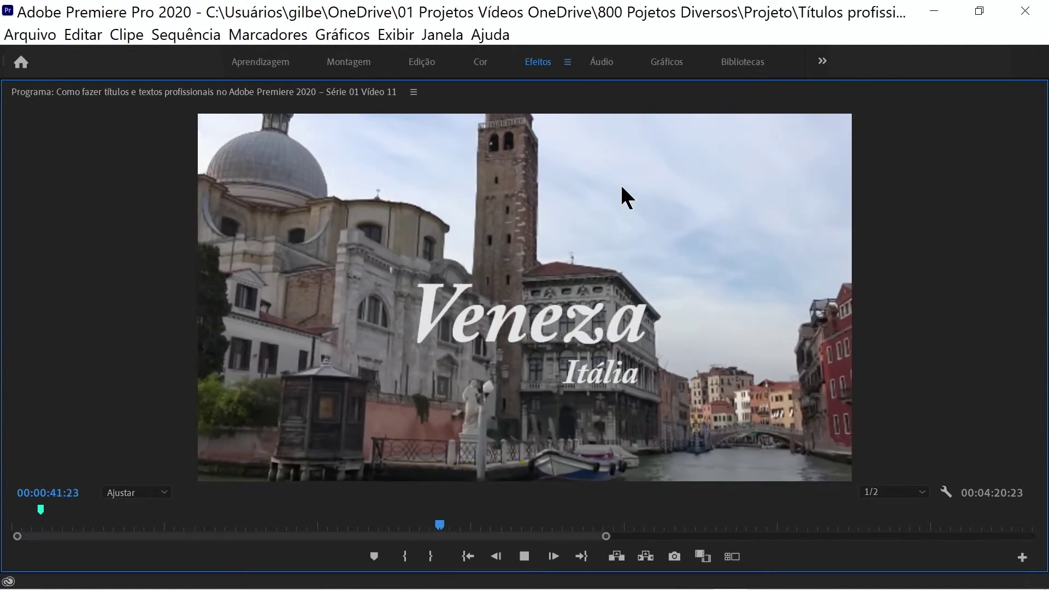
key(space)
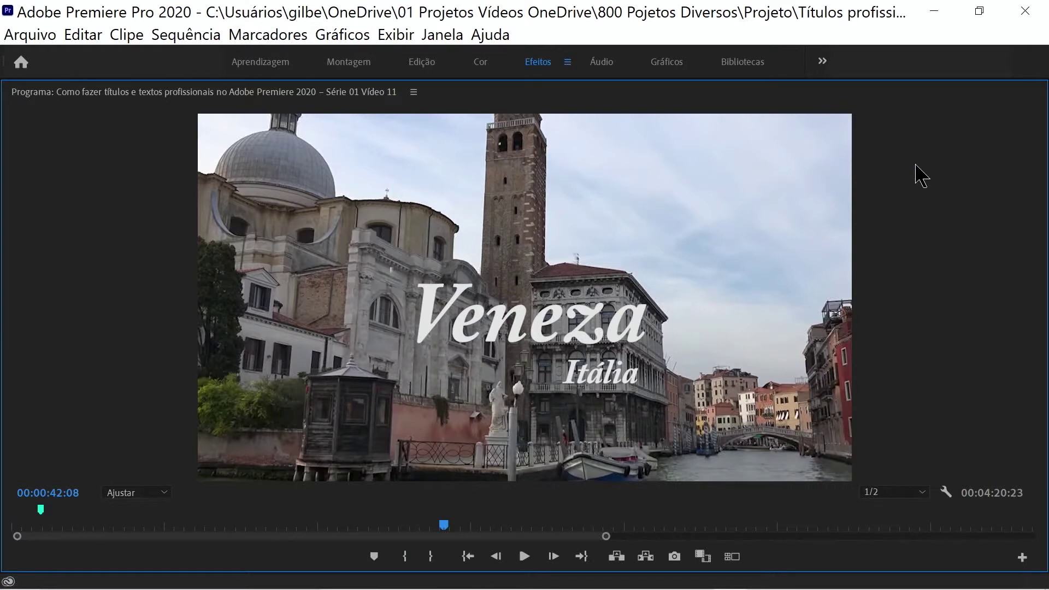
key(grave)
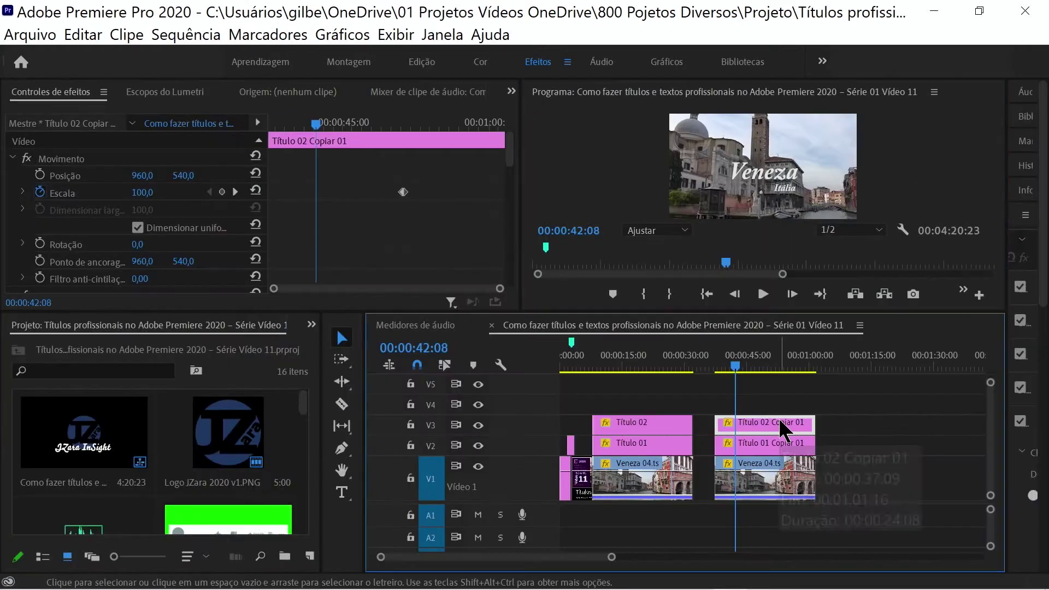
Reposition Título 02 Copiar 01's Máscara (1) just above the title text at 00:00:42:08.
click(512, 160)
mouse_move(512, 159)
mouse_down()
mouse_move(521, 225)
mouse_move(520, 195)
mouse_up()
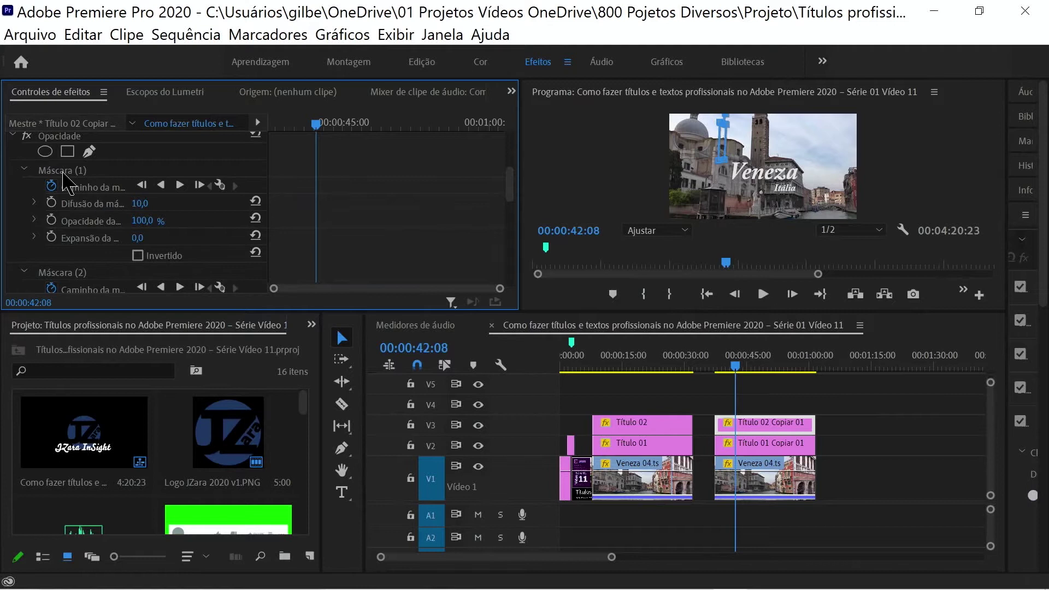
click(62, 171)
click(594, 174)
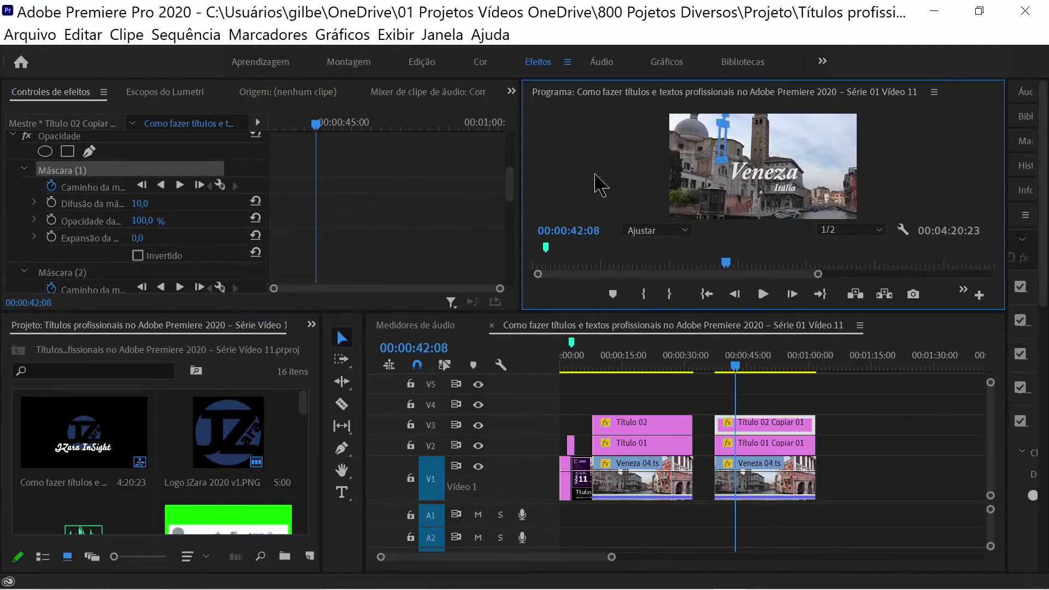
key(grave)
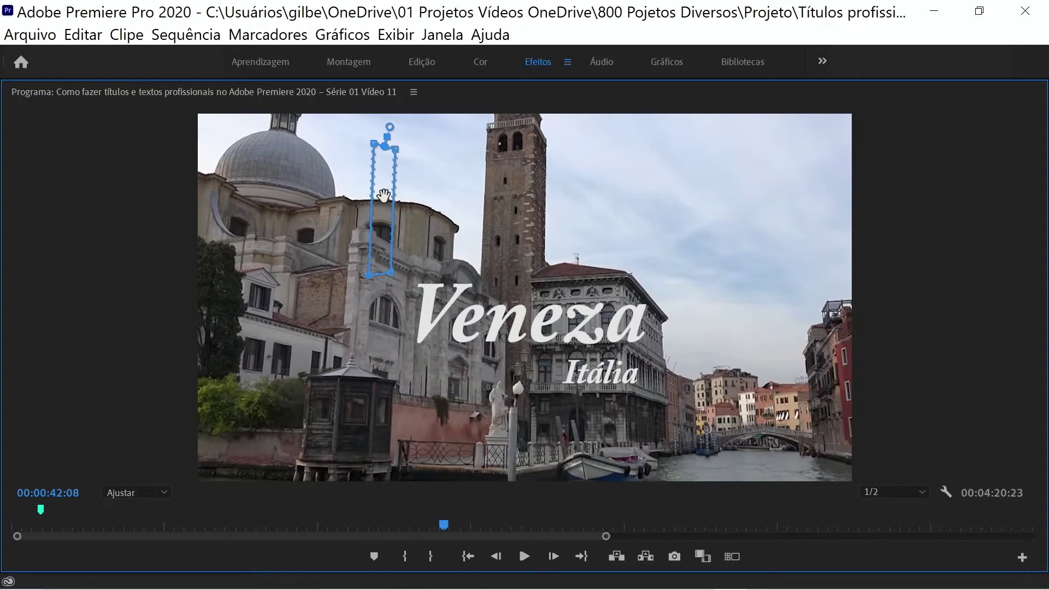
drag(385, 192, 395, 315)
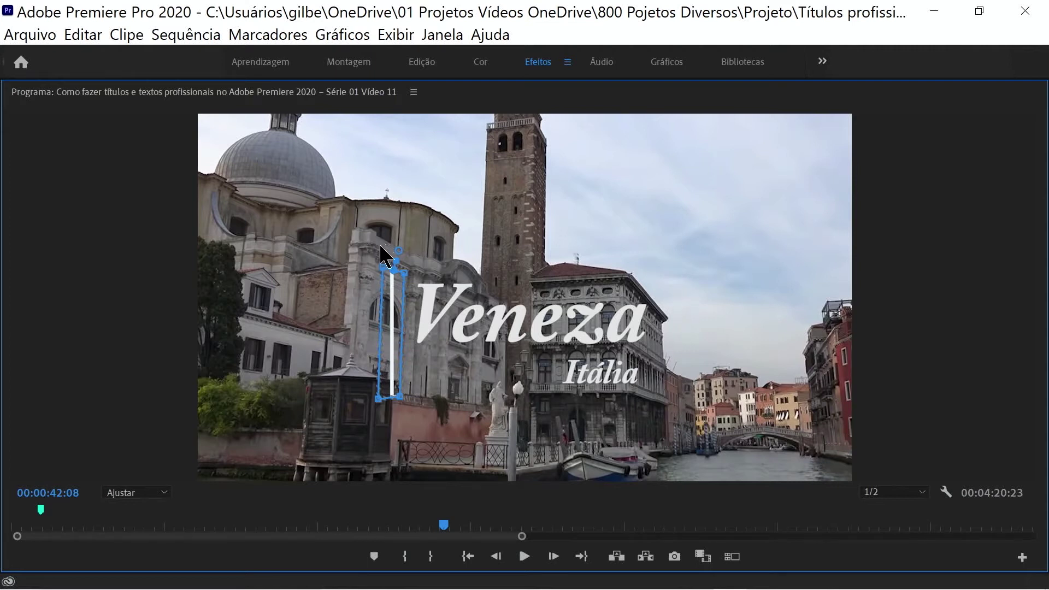
drag(393, 308, 396, 177)
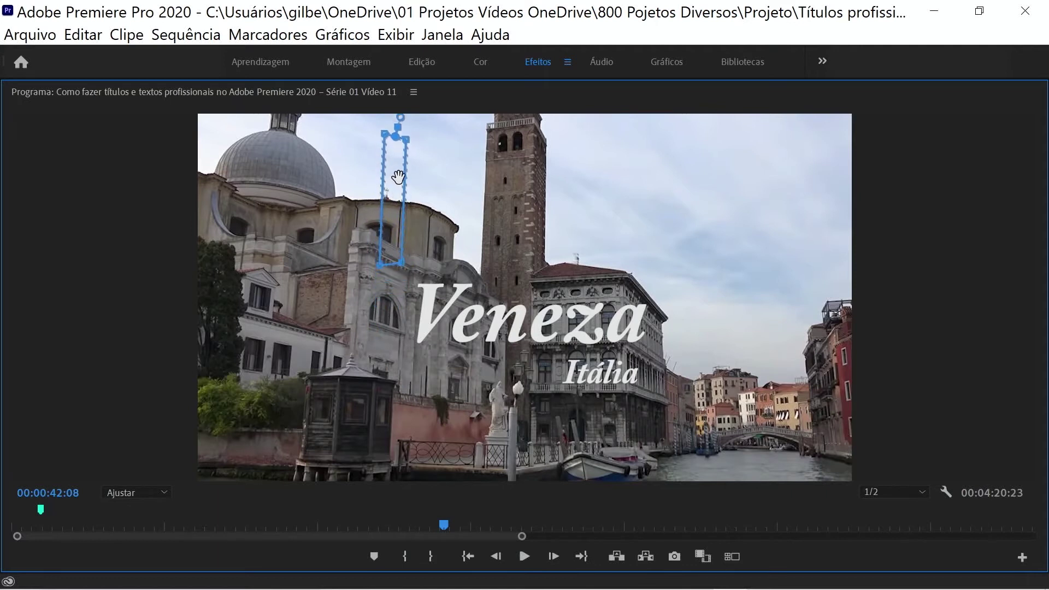
drag(395, 177, 398, 177)
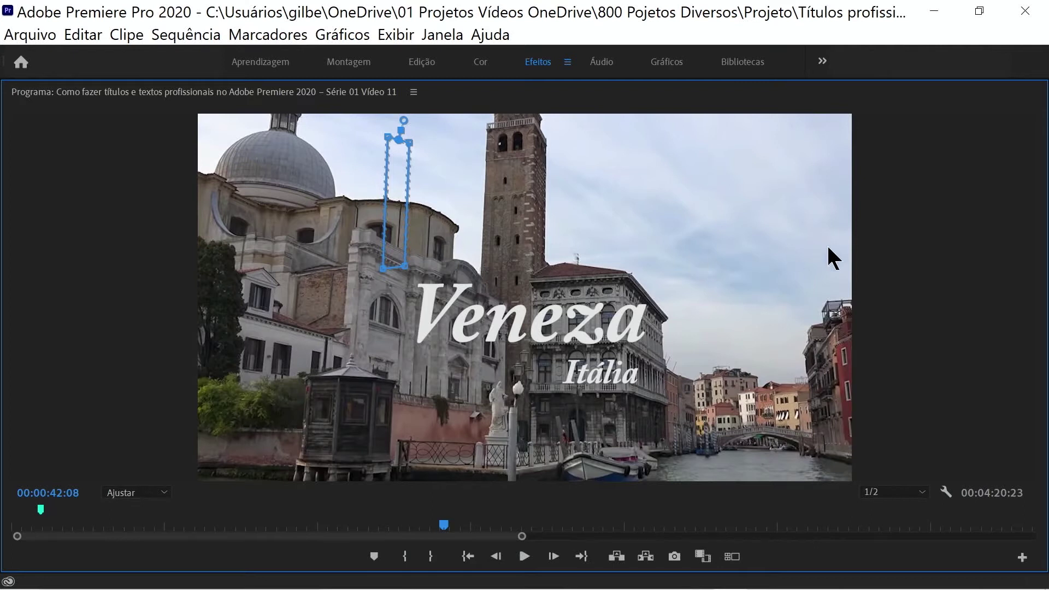
key(grave)
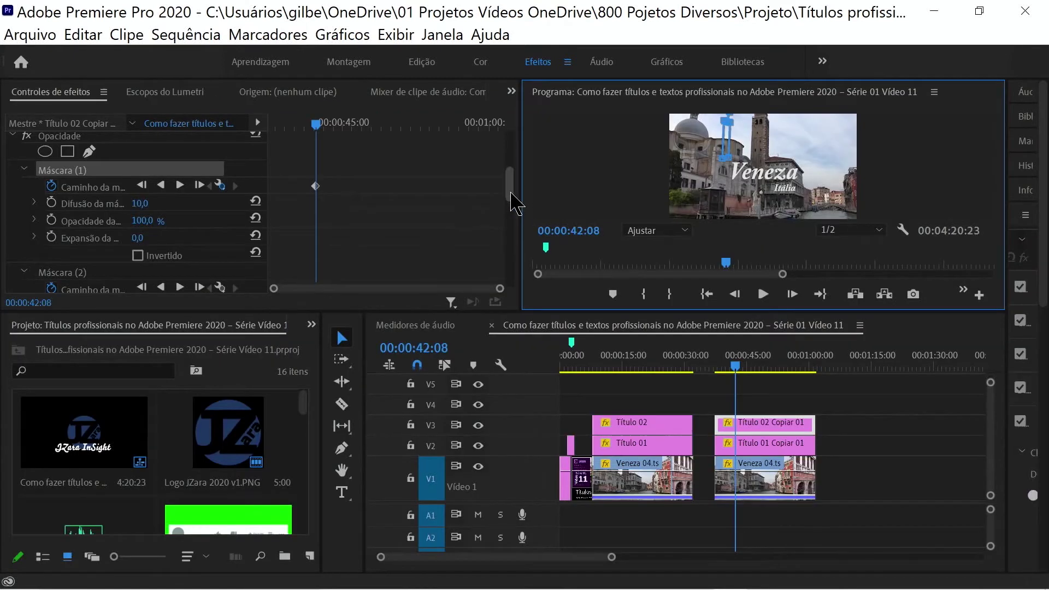
drag(511, 184, 510, 210)
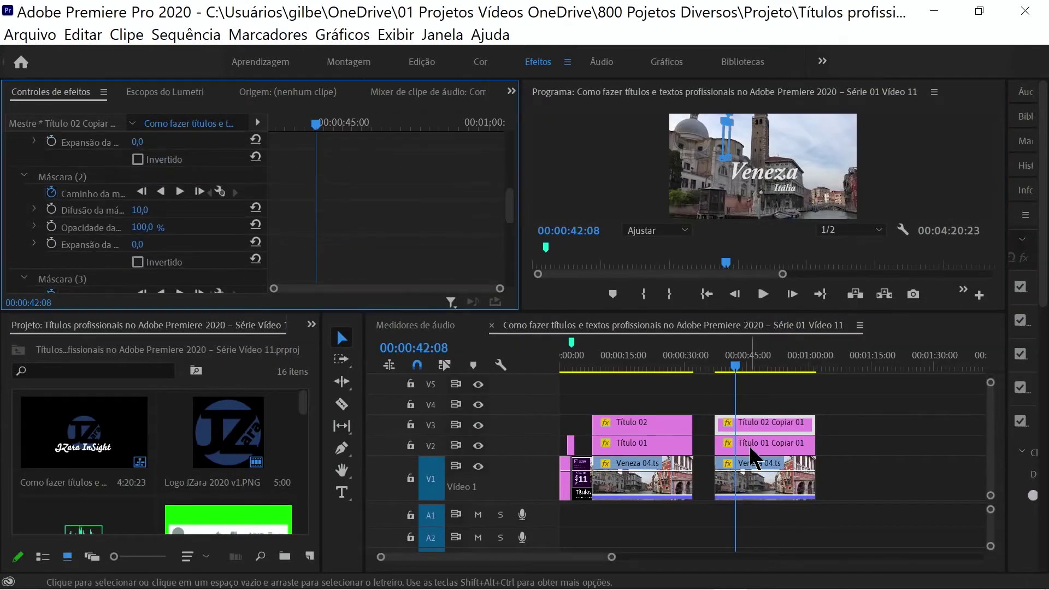
Step through Título 01 Copiar 01's mask keyframes to 00:00:41:24, then select Título 02's Máscara (1).
click(752, 440)
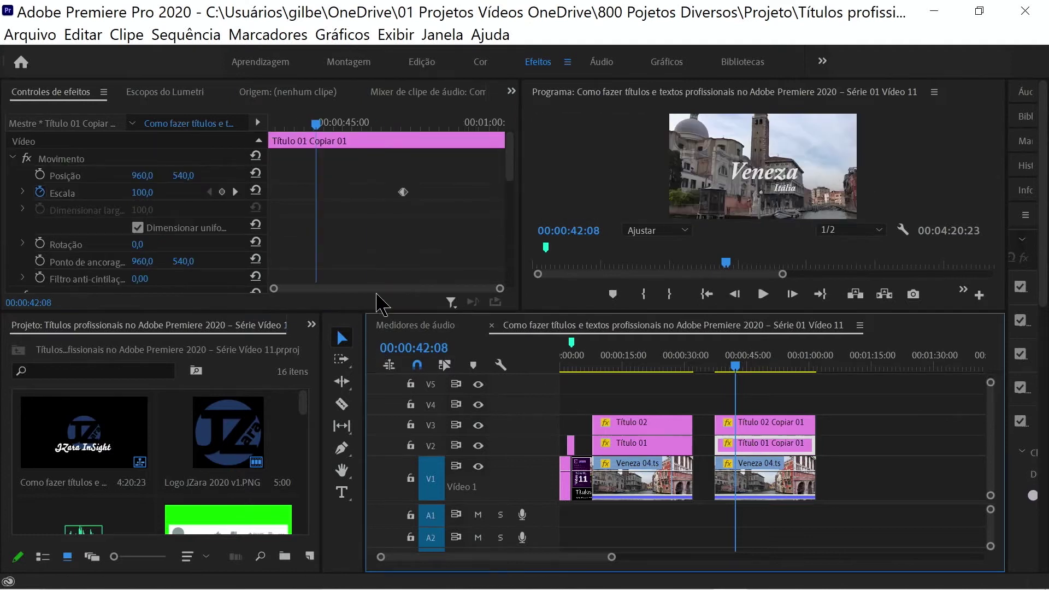
drag(509, 175, 524, 243)
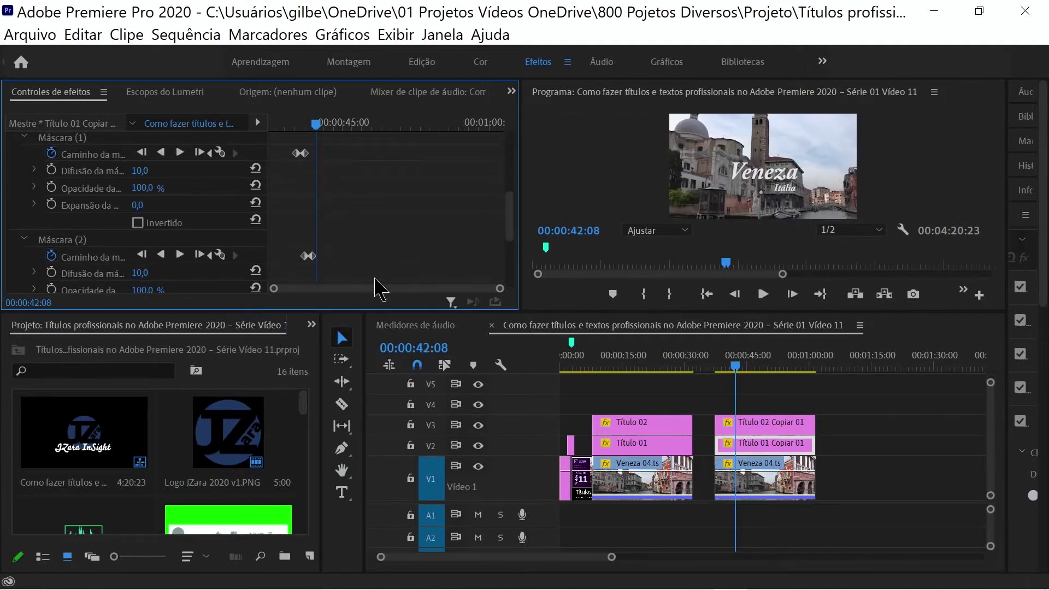
click(255, 255)
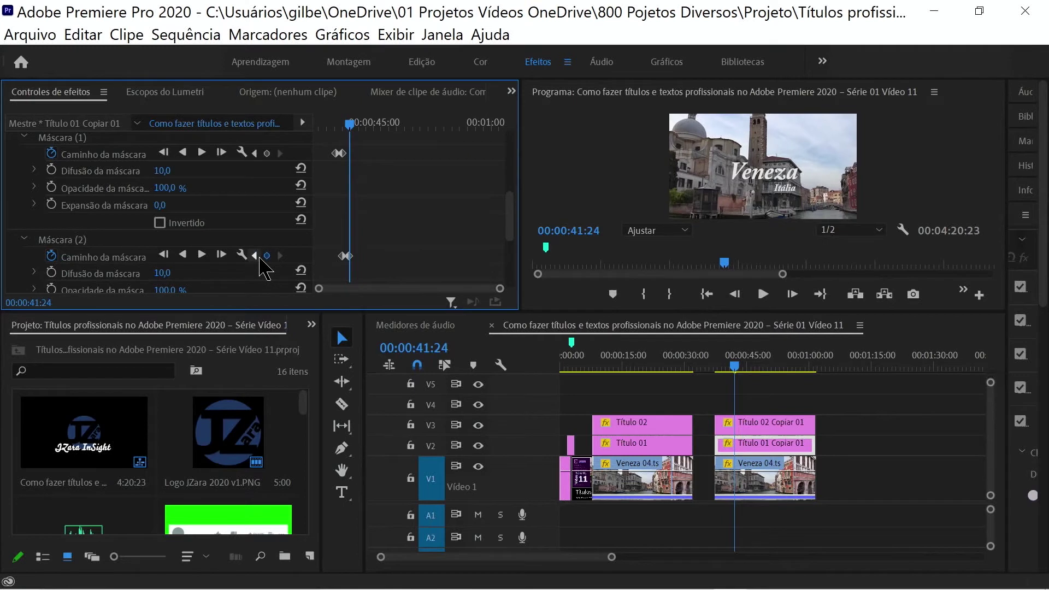
click(258, 256)
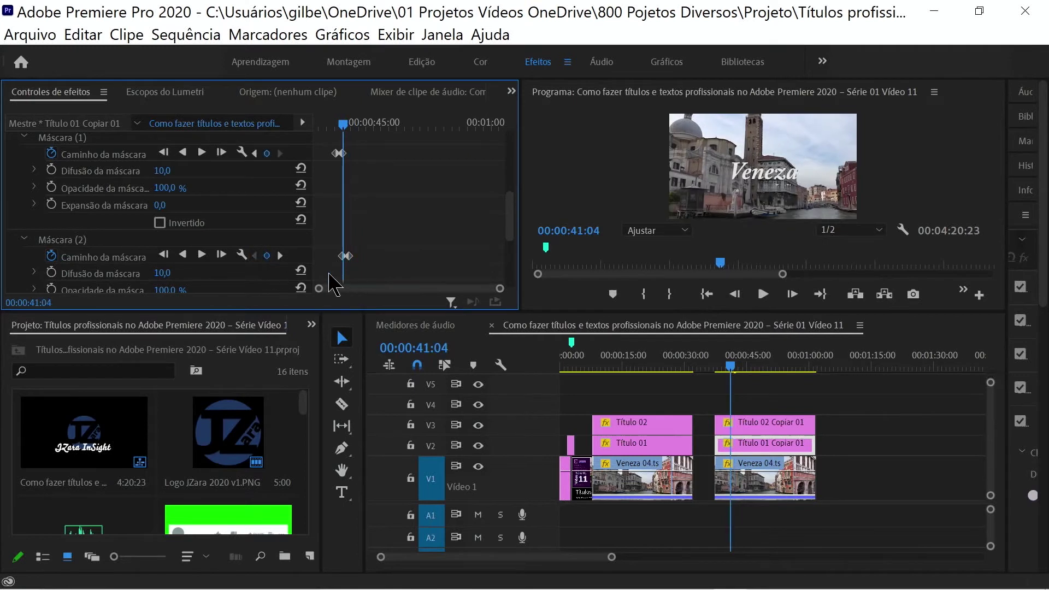
click(284, 259)
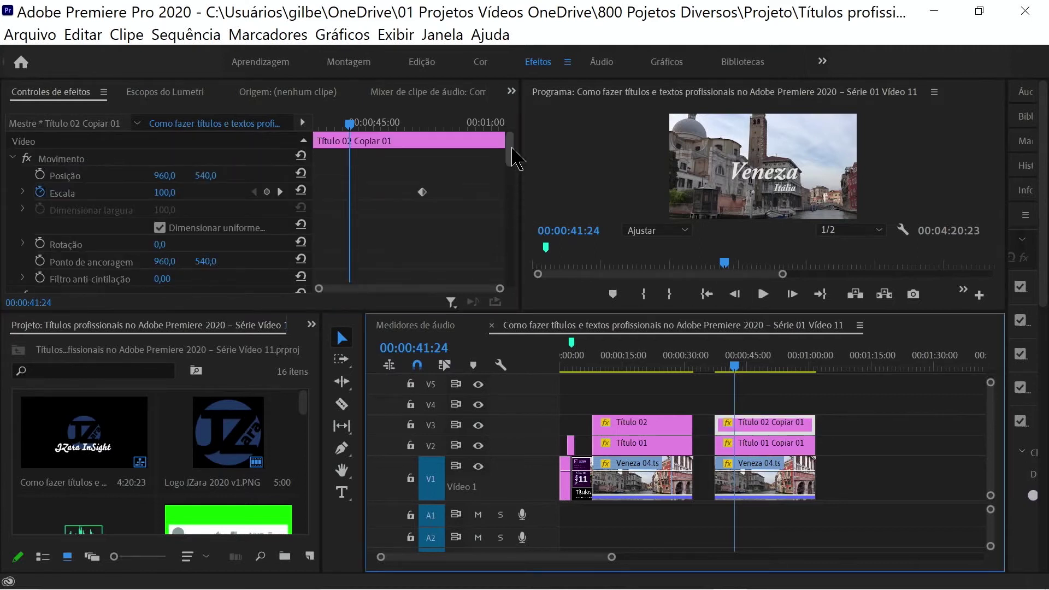
drag(513, 148, 517, 180)
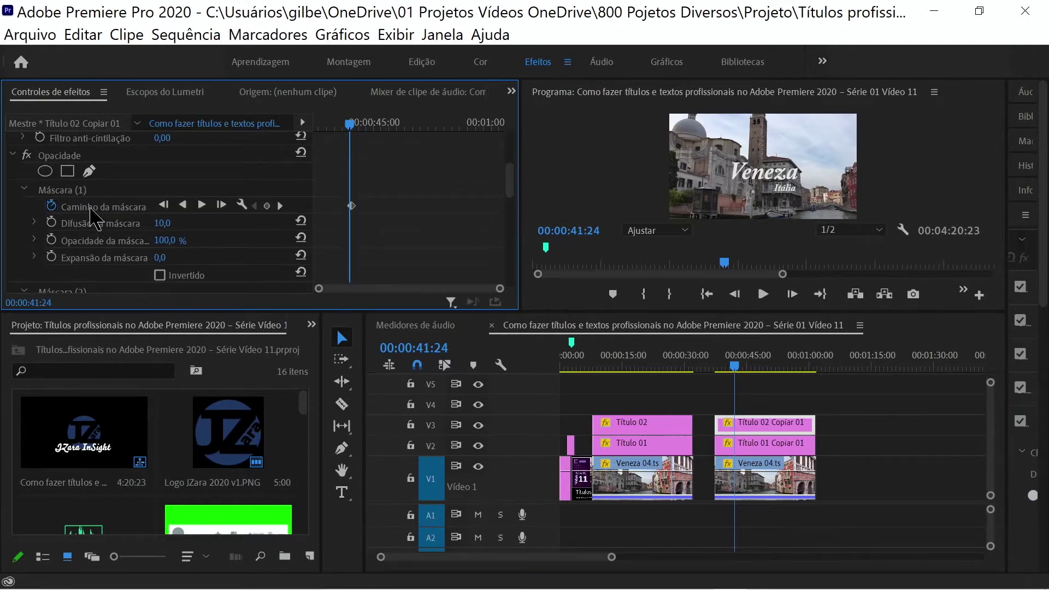
click(64, 191)
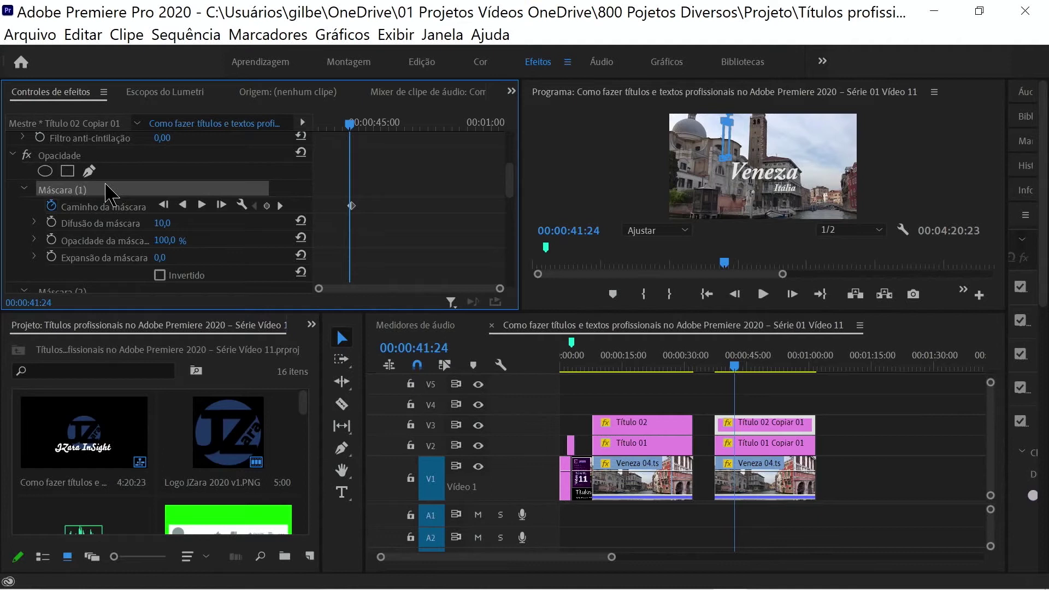
Step a few frames ahead and drag Máscara (1) down onto the vertical line left of 'Veneza'.
key(shift+Right)
key(shift+Right)
key(shift+Right)
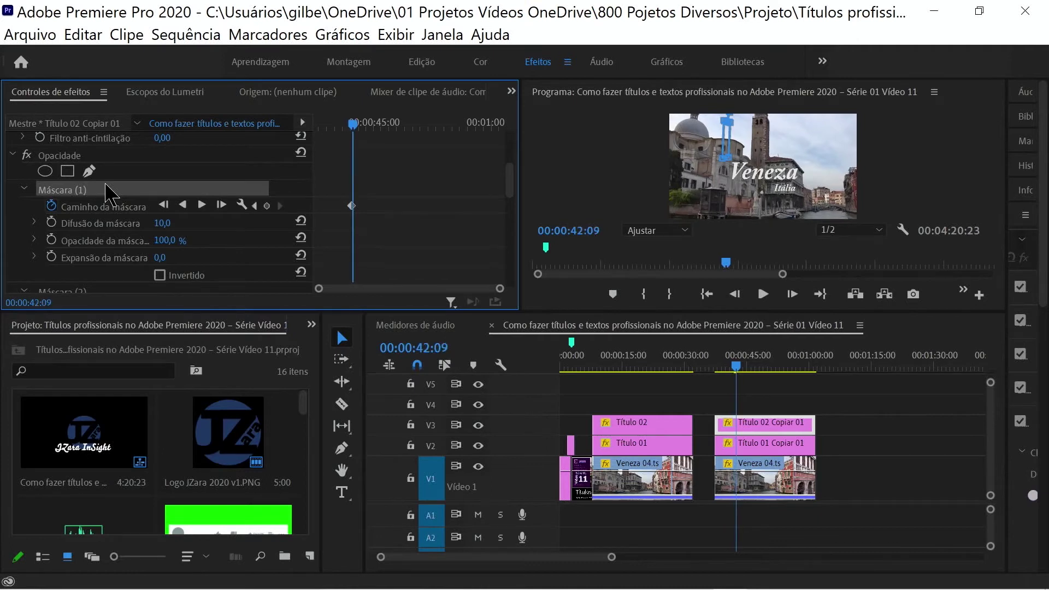
key(shift+Right)
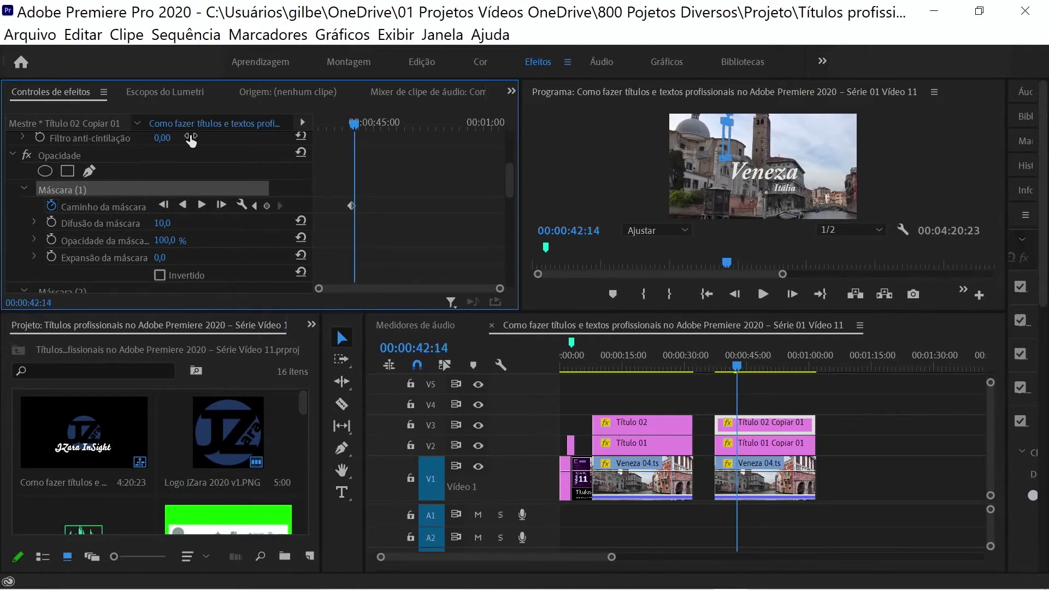
click(587, 197)
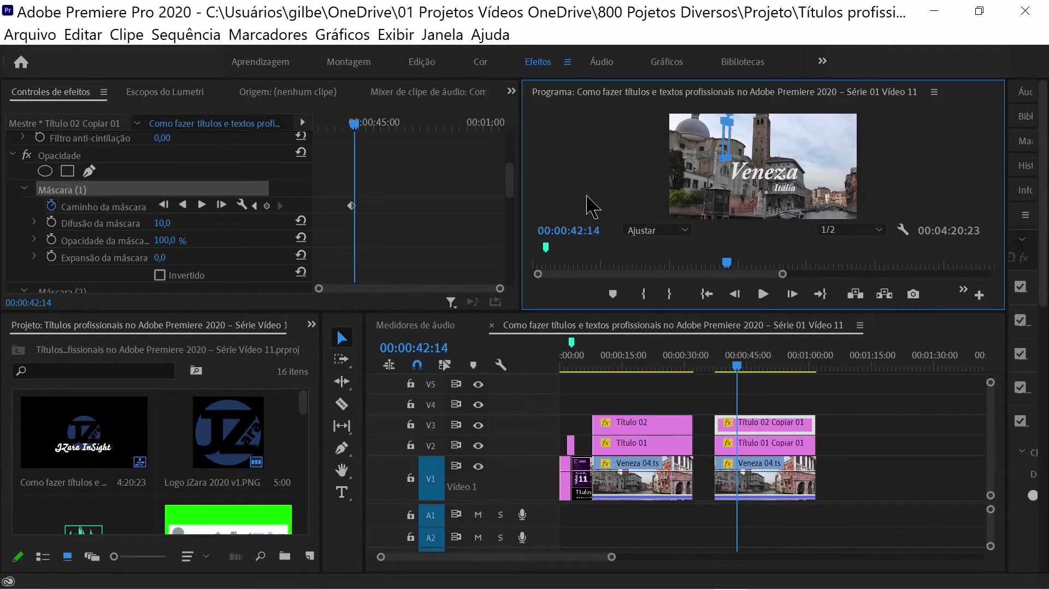
key(grave)
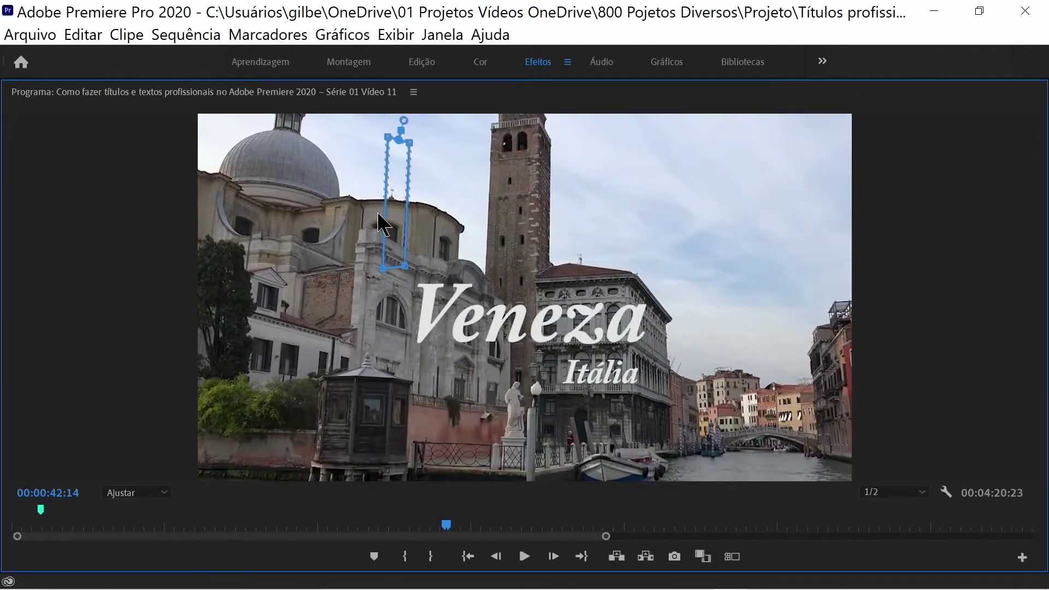
drag(395, 200, 385, 328)
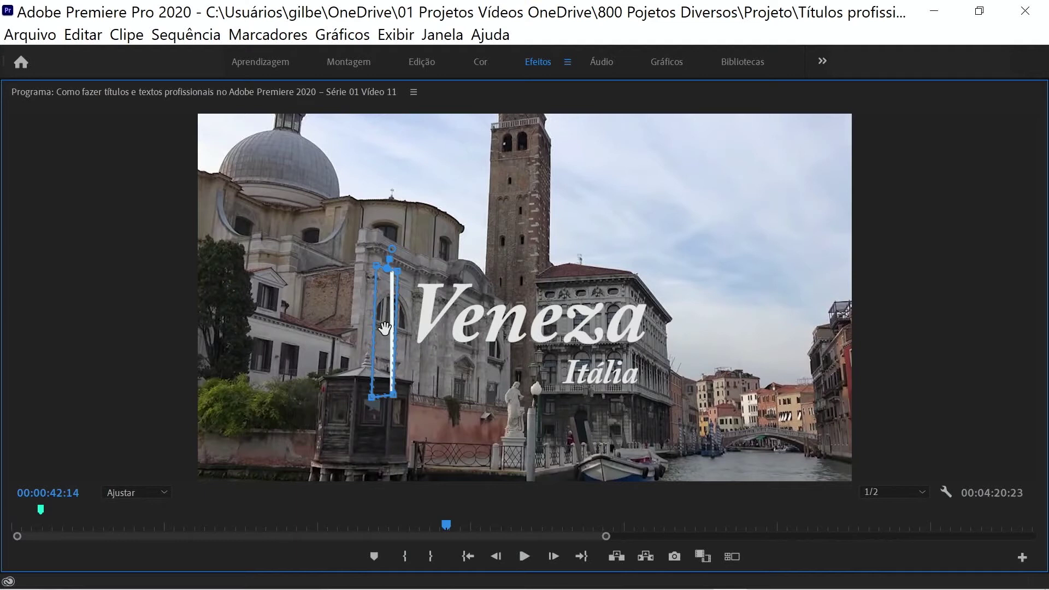
drag(385, 328, 389, 325)
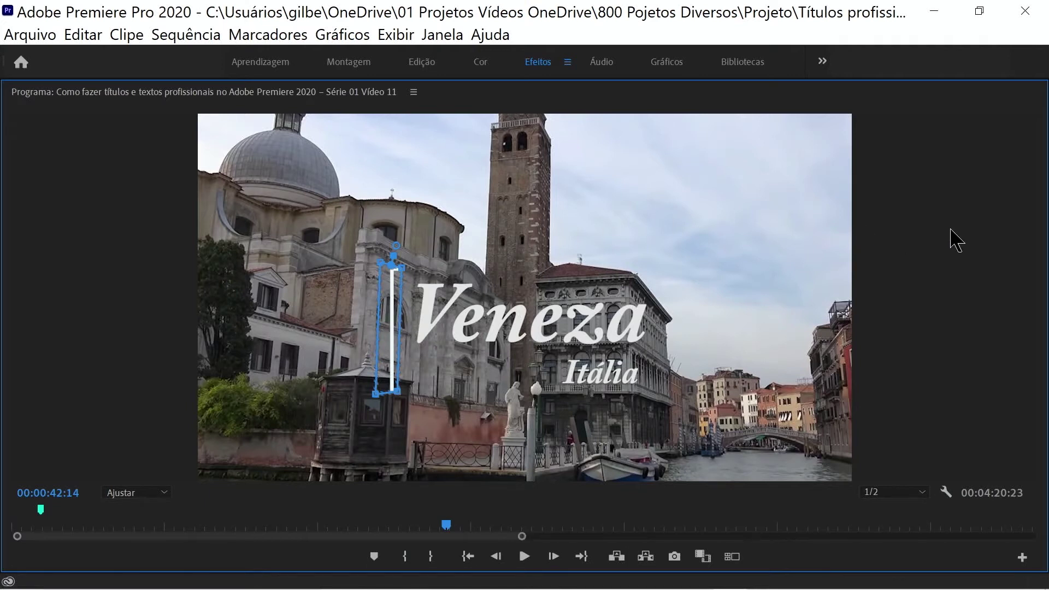
Set a Caminho da máscara keyframe on Máscara (2) at 00:00:42:14 and reselect it to show its outline.
key(grave)
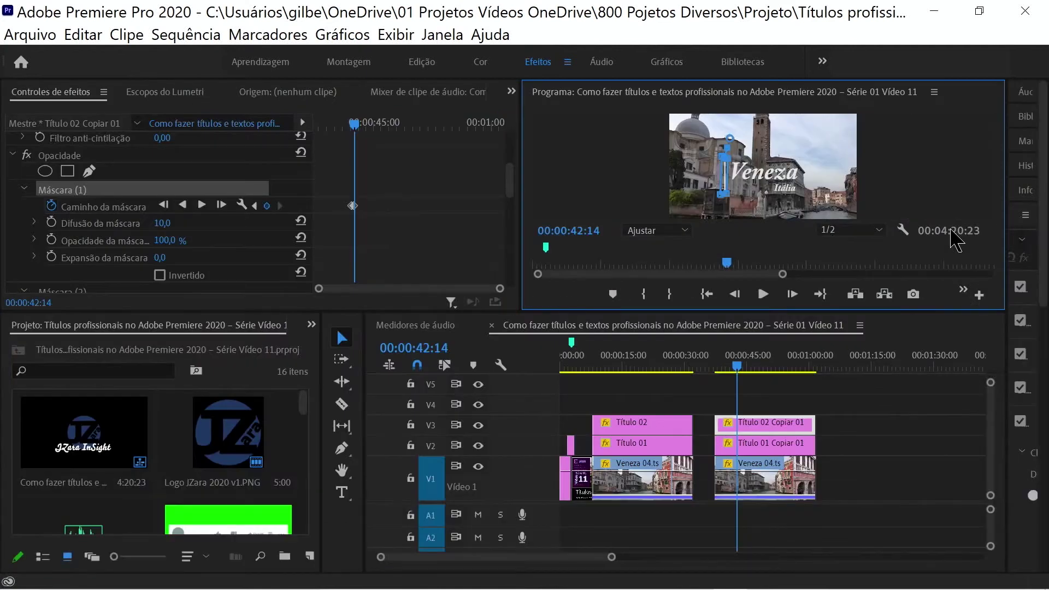
scroll(510, 186, down, 1)
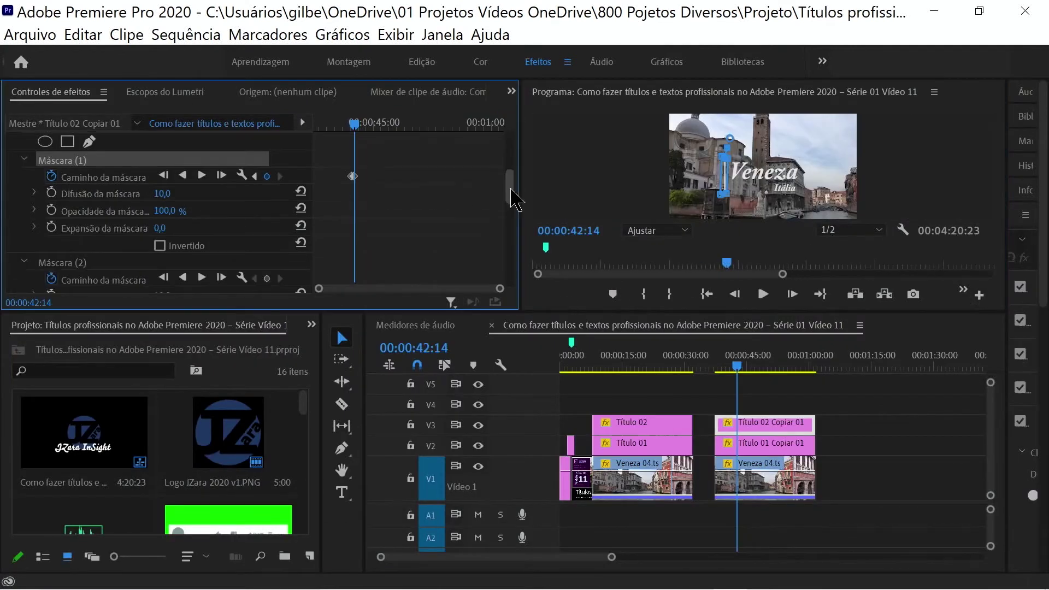
scroll(511, 196, down, 1)
click(77, 241)
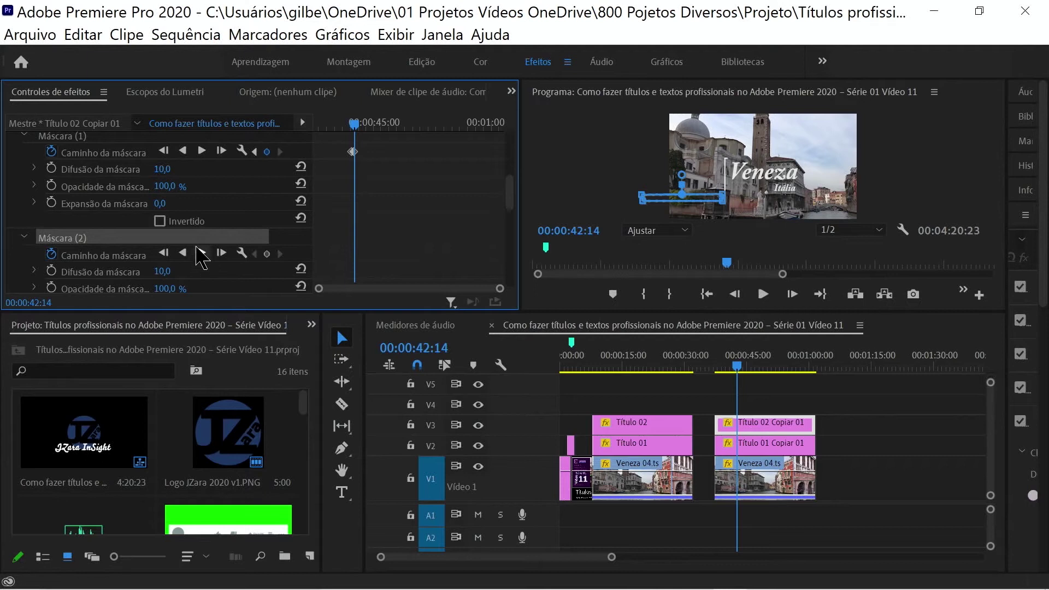
click(267, 254)
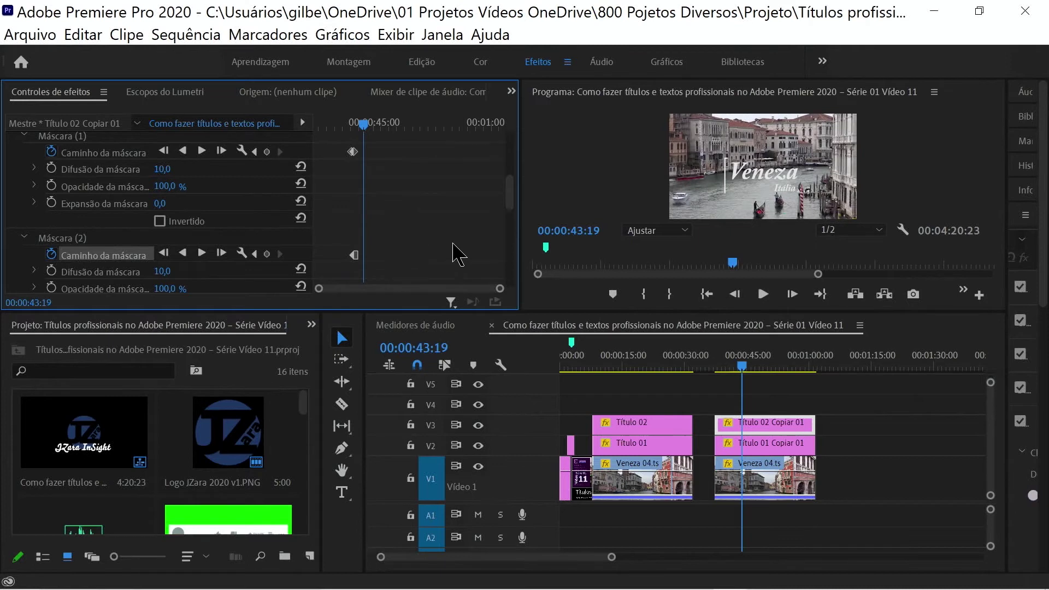
click(61, 238)
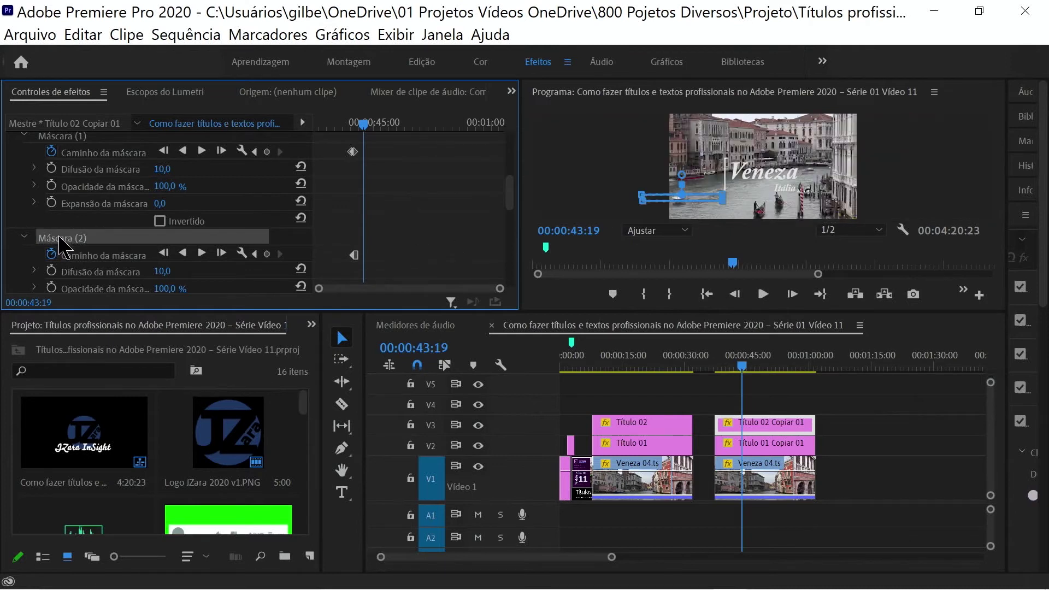
click(591, 157)
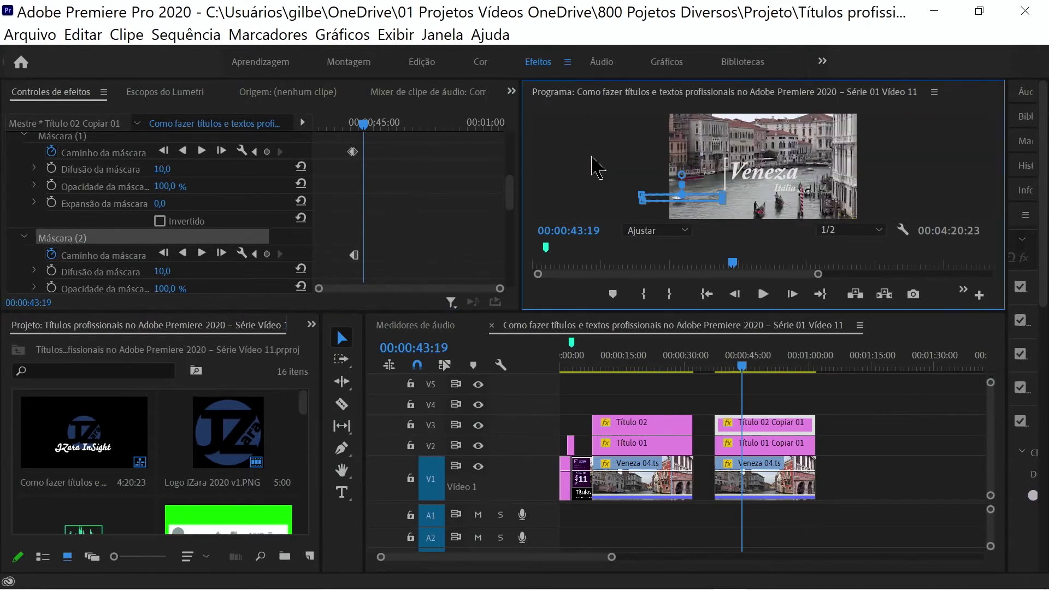
At 00:00:43:19, drag Máscara (2) beneath 'Itália' to reveal the bottom white line.
key(grave)
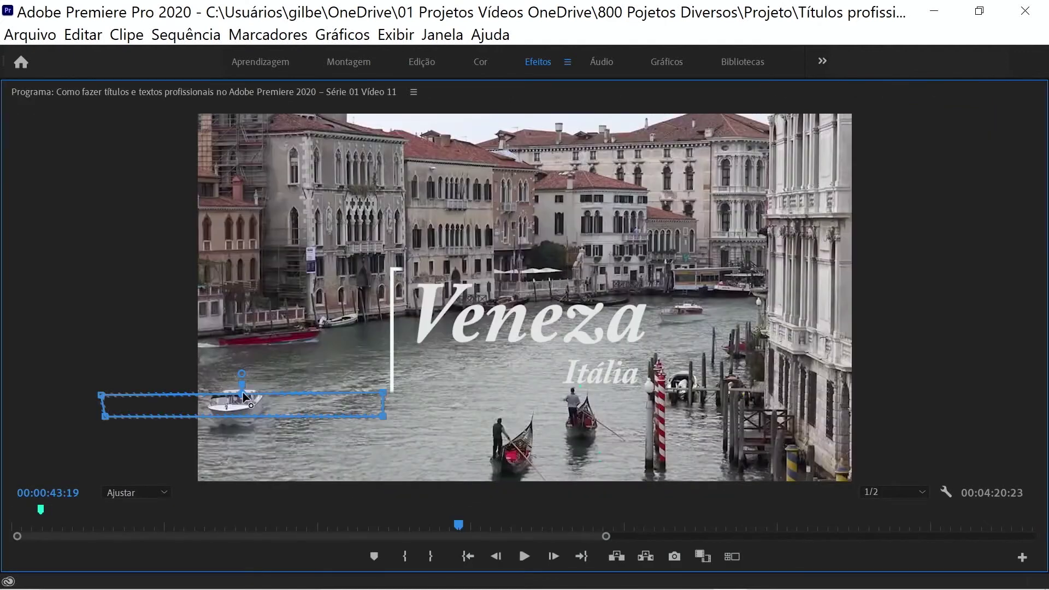
drag(272, 401, 531, 391)
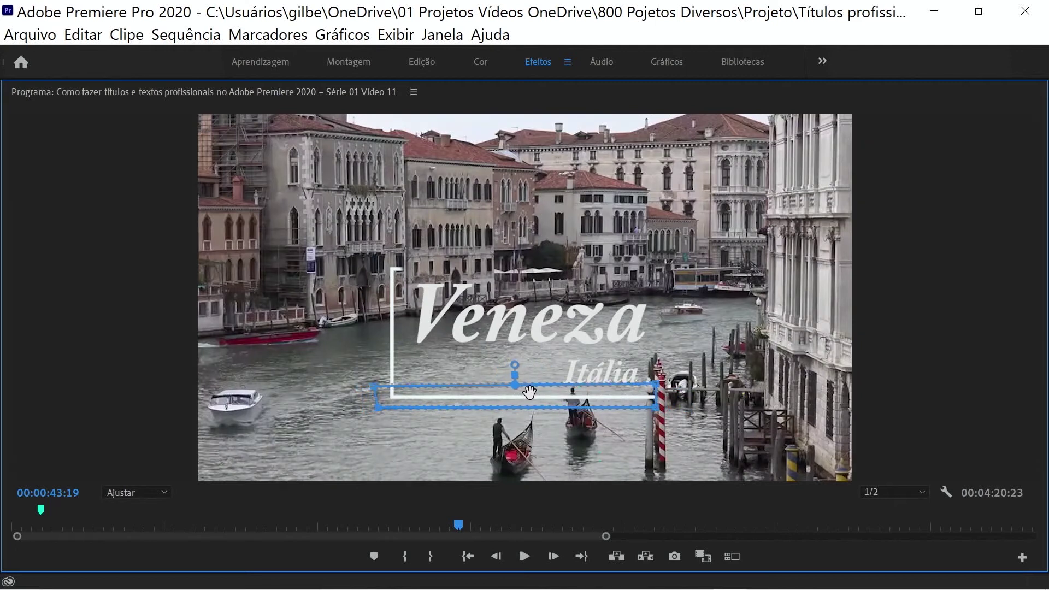
drag(531, 391, 531, 398)
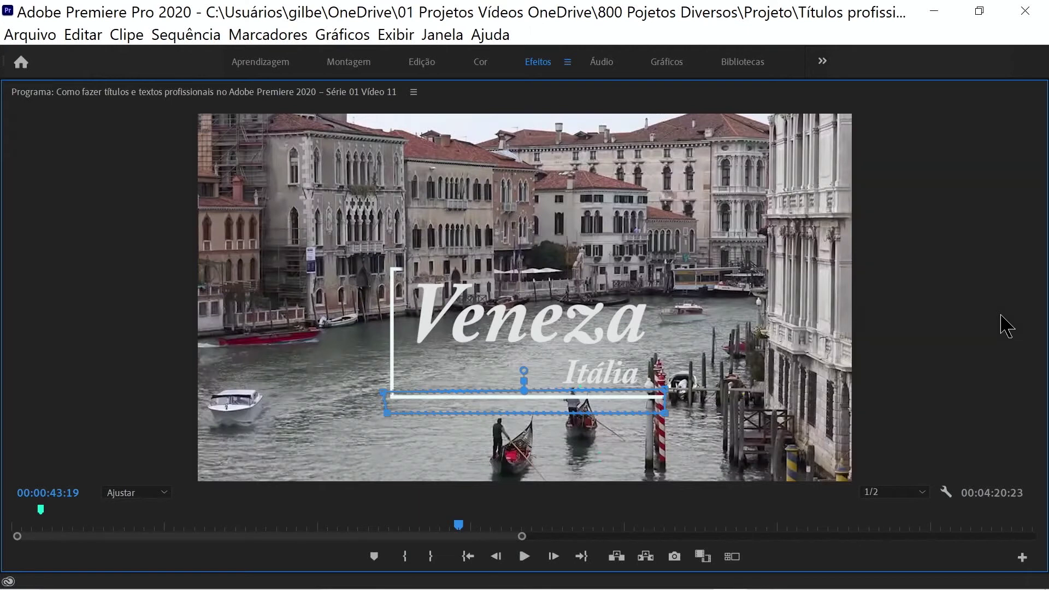
key(grave)
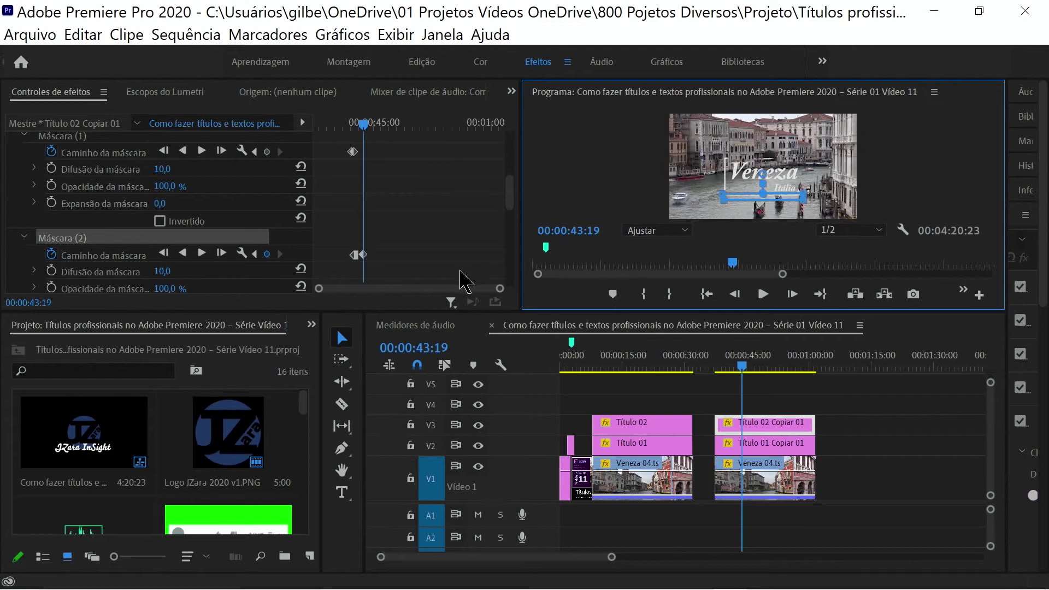
Set a Caminho da máscara keyframe on Máscara (3) at 00:00:43:19.
click(510, 208)
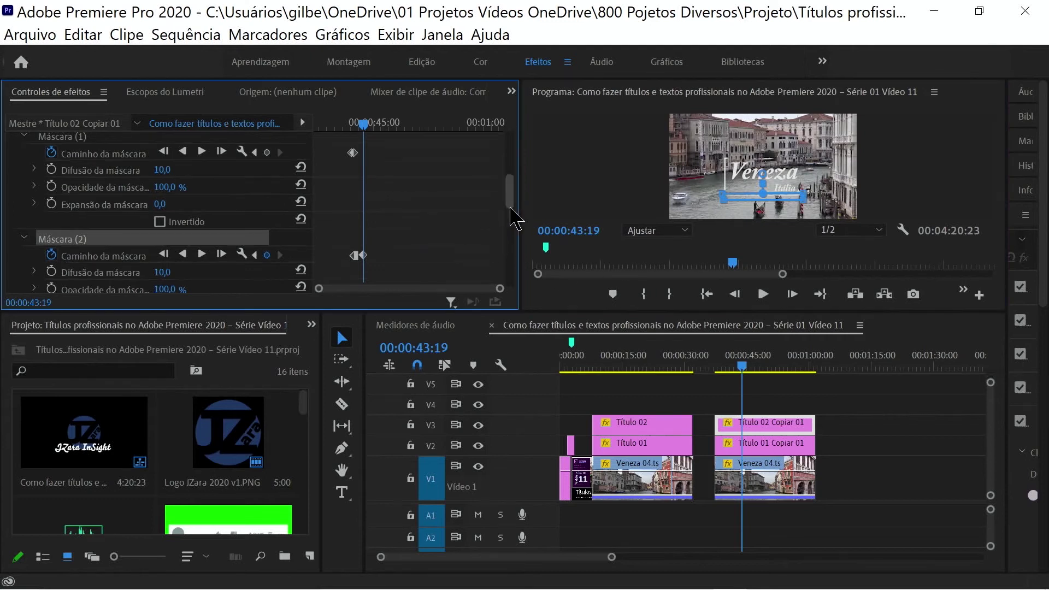
drag(511, 208, 506, 236)
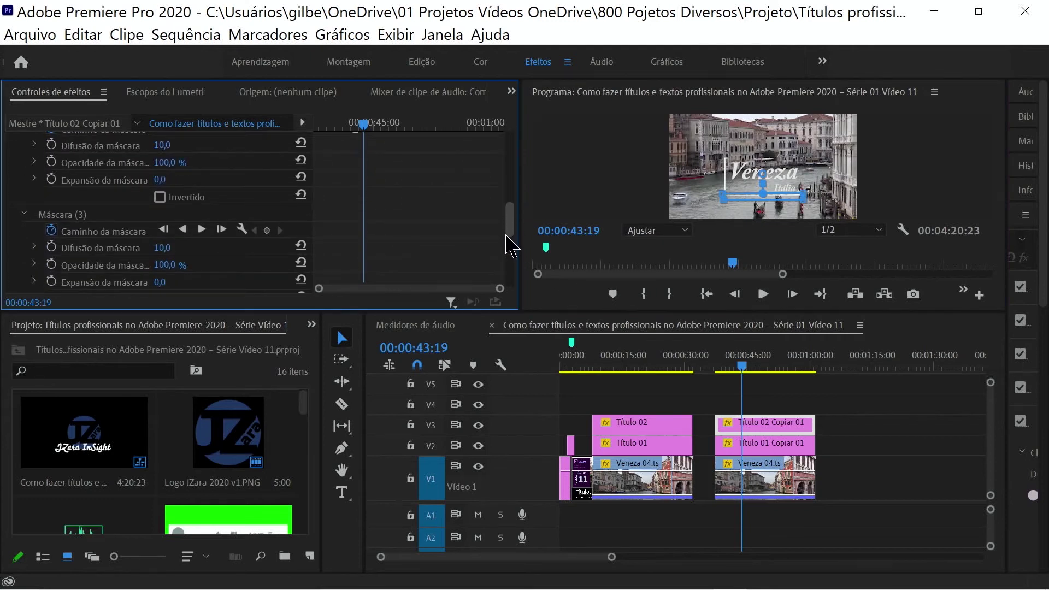
click(56, 213)
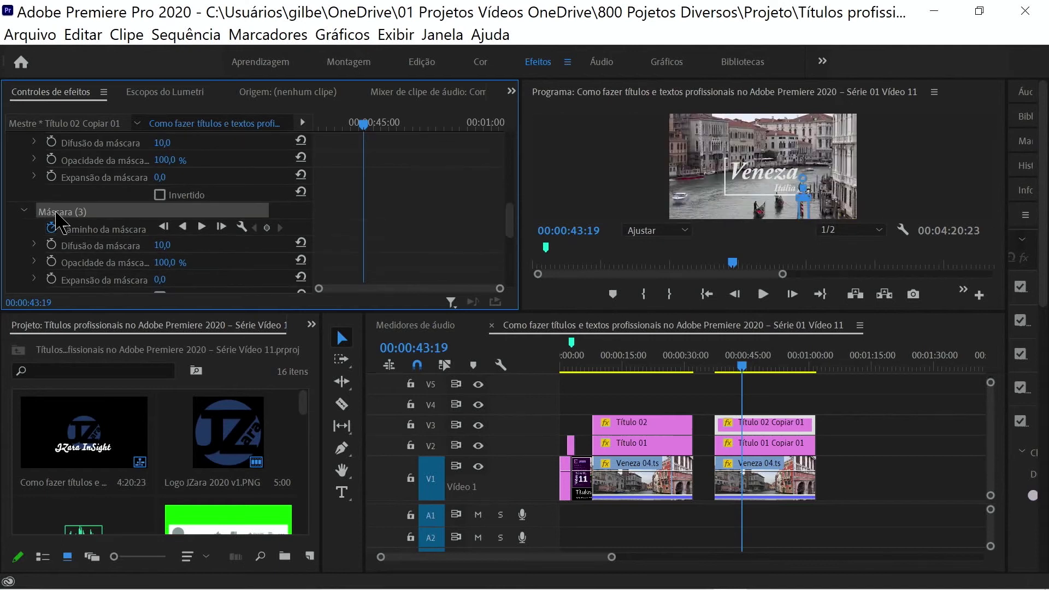
click(267, 228)
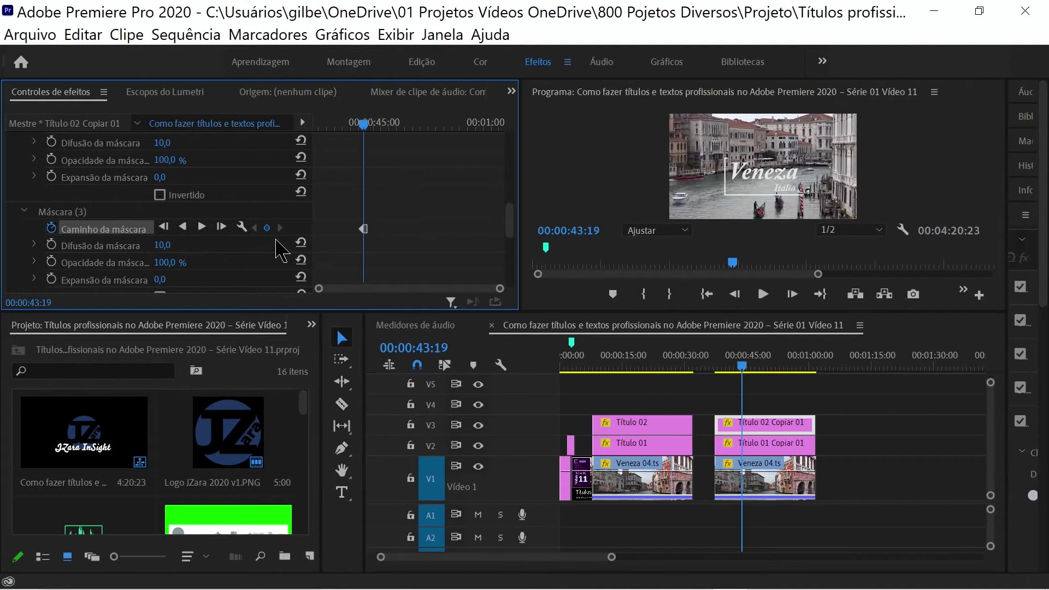
Advance the playhead to 00:00:44:09 and reselect Máscara (3) to show its outline.
key(shift+Right)
key(shift+Right)
key(shift+Right)
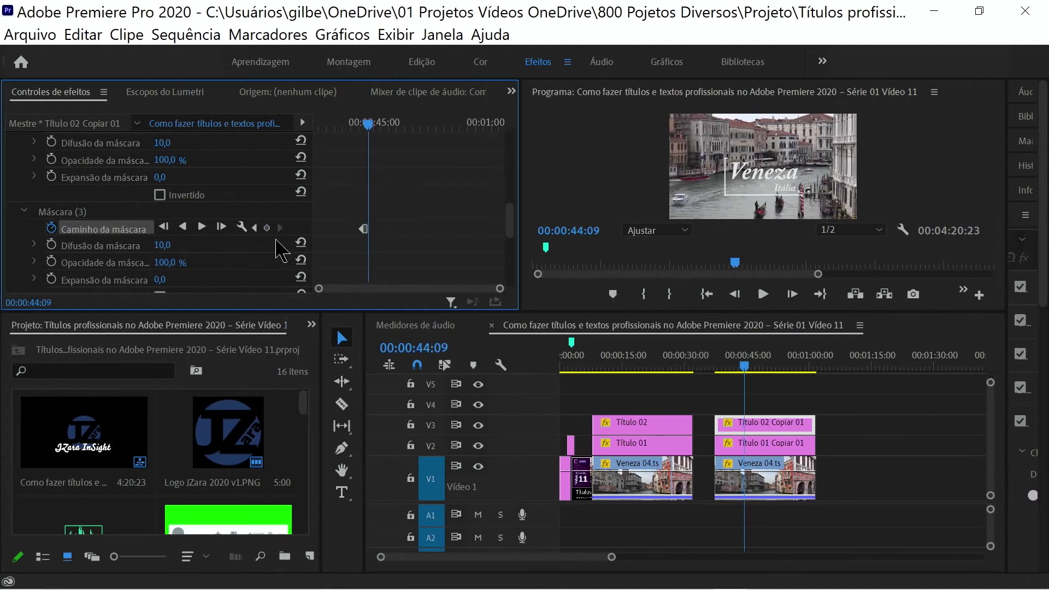
click(601, 167)
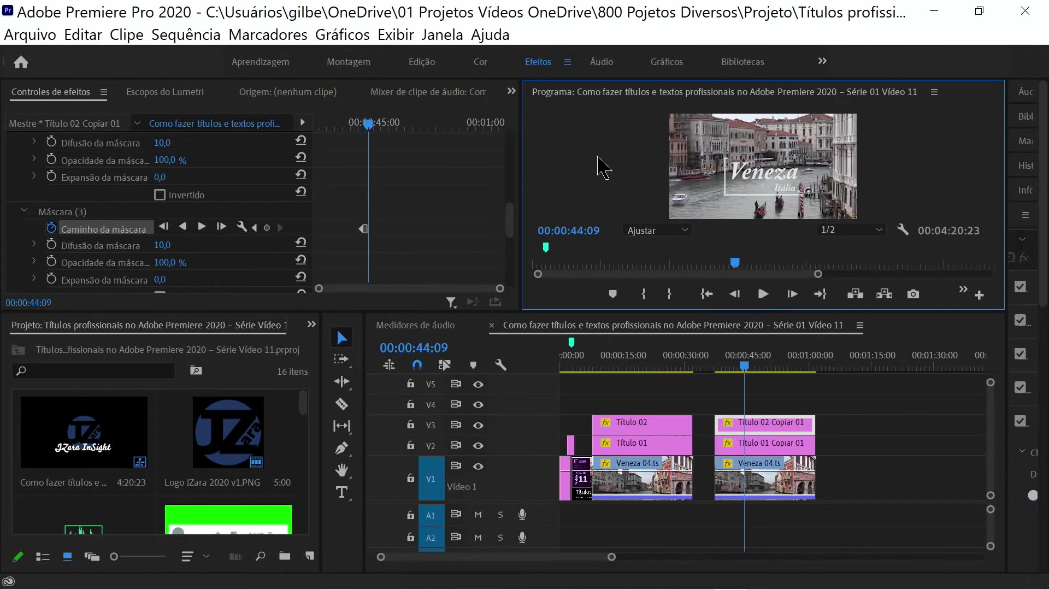
click(76, 213)
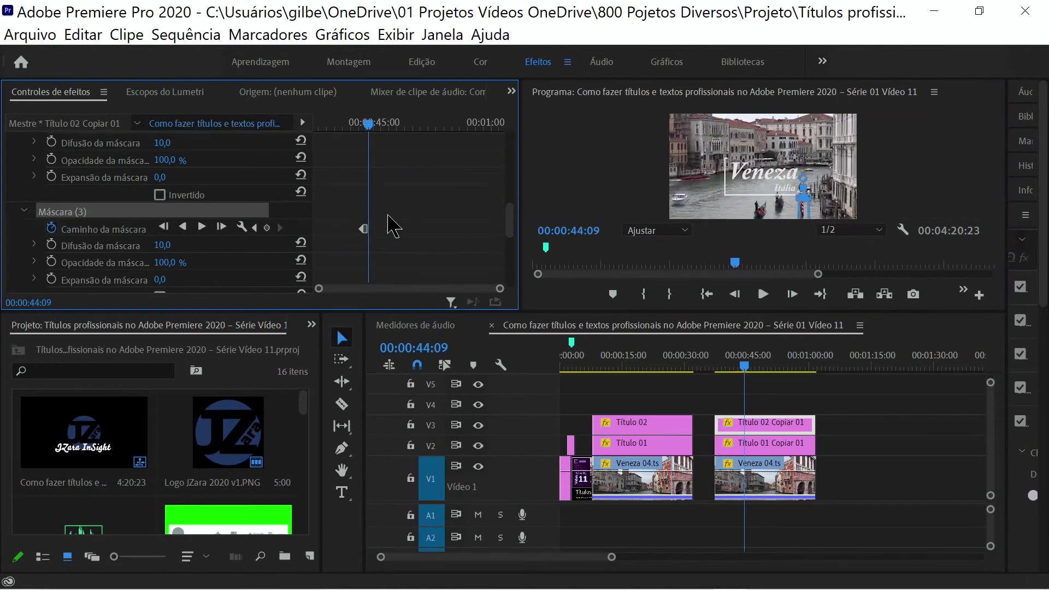
click(575, 167)
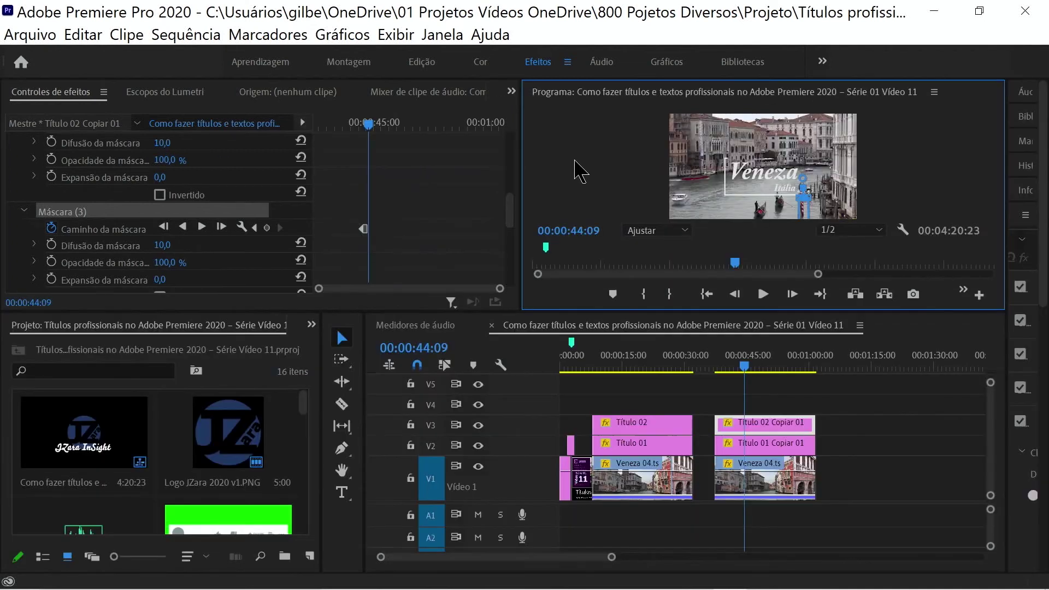
At 00:00:44:09, drag Máscara (3) up over the frame's right border line.
key(grave)
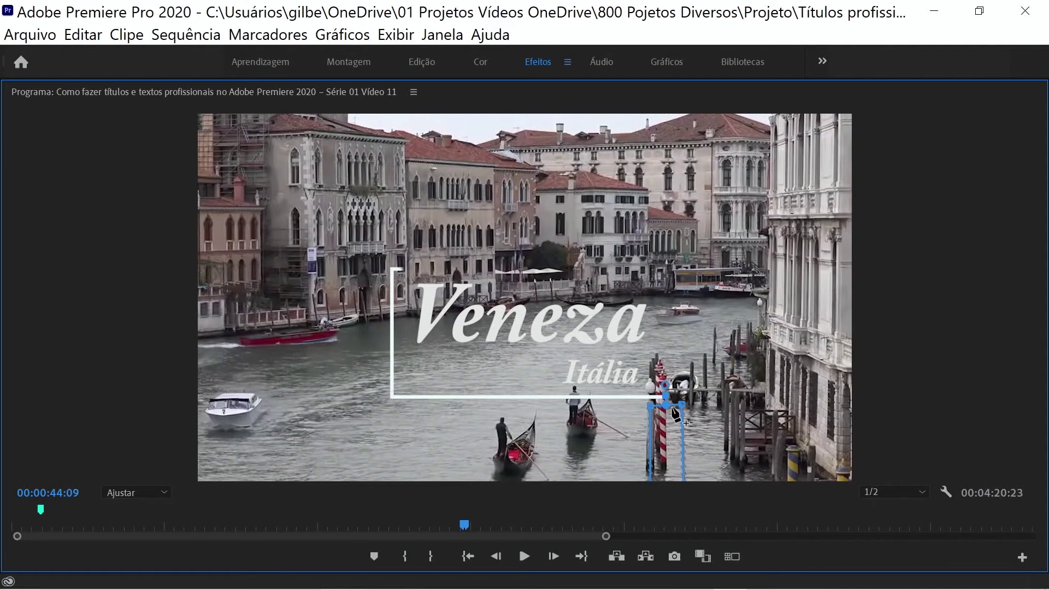
drag(667, 427, 671, 290)
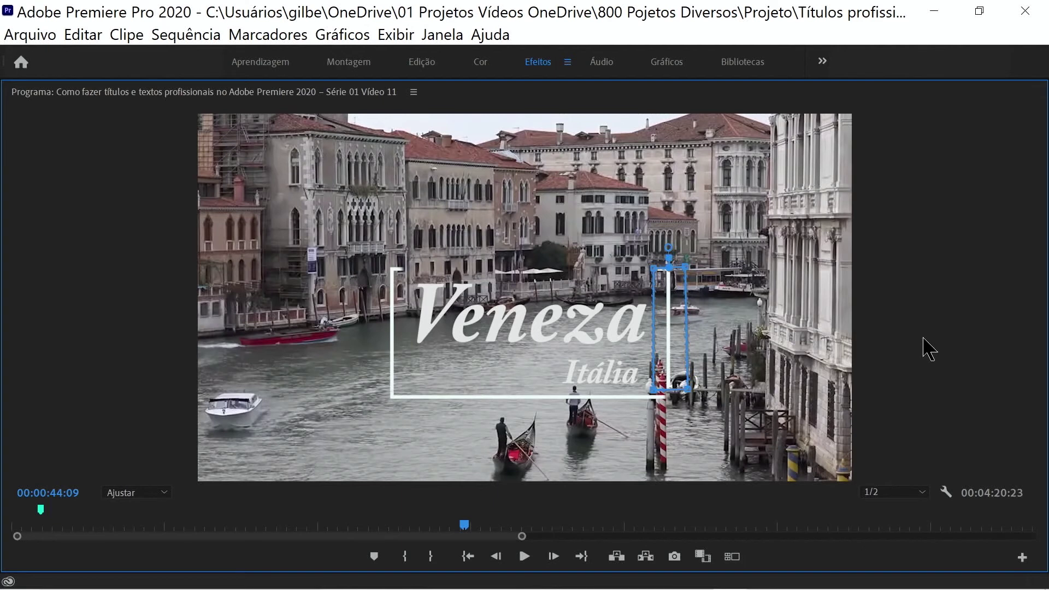
key(grave)
scroll(506, 223, down, 3)
scroll(506, 223, down, 2)
scroll(511, 233, down, 5)
Keyframe Máscara (4)'s path at 00:00:44:09, reselect it, and advance to 00:00:45:14.
click(60, 185)
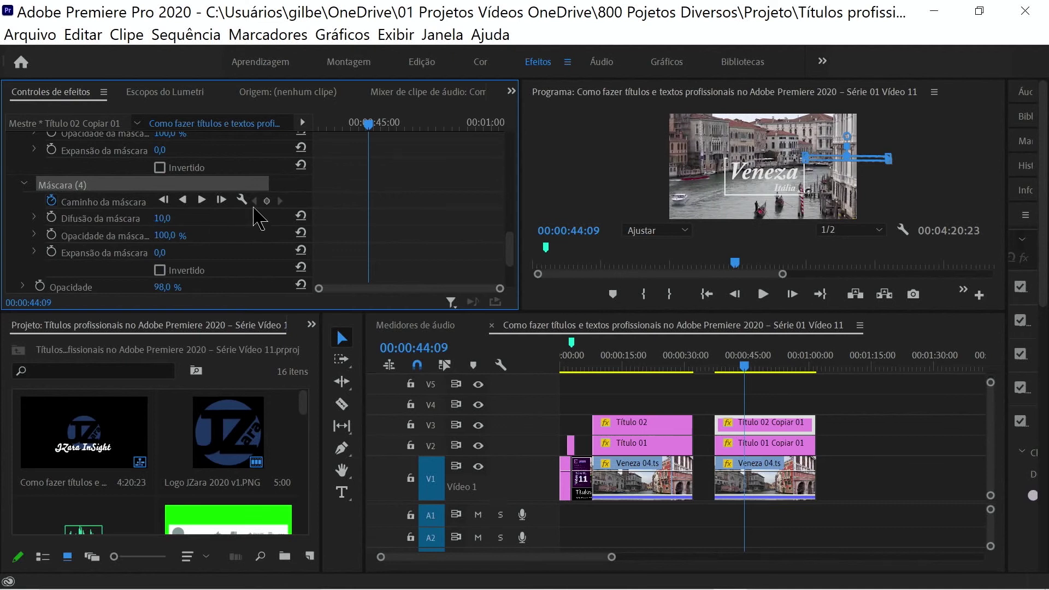
click(267, 201)
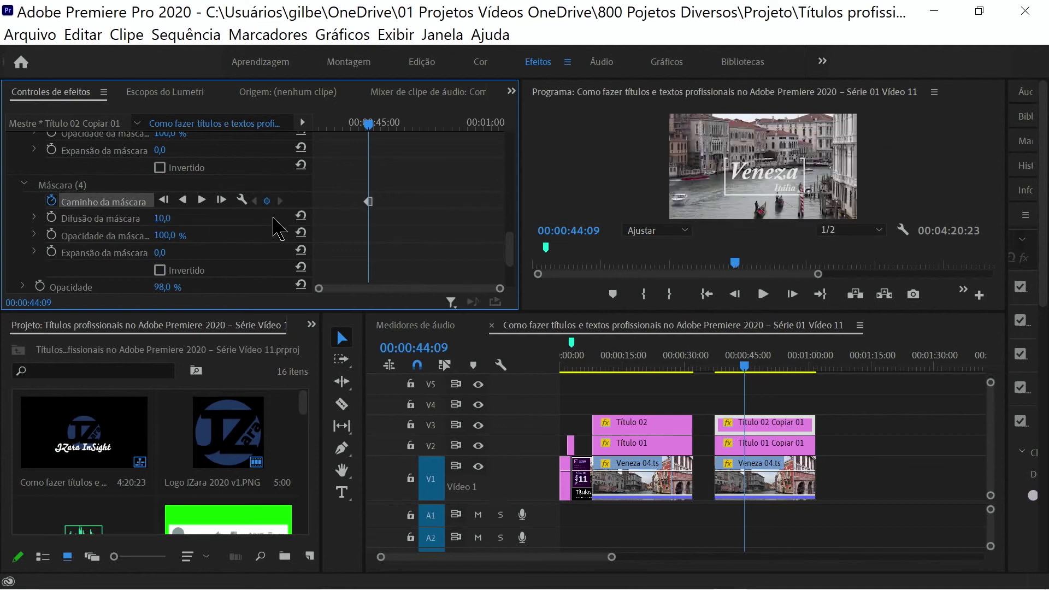
click(77, 185)
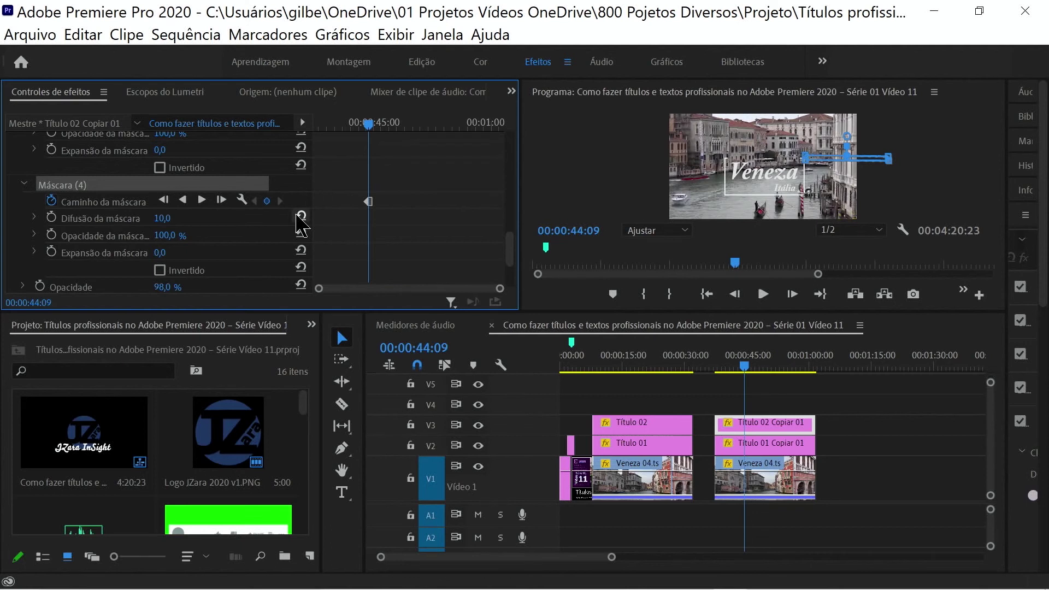
key(shift+Right)
key(shift+Right)
key(shift+Right)
key(shift+Right)
key(shift+Right)
key(shift+Right)
Drag Máscara (4) left over the top border line, completing the white frame around 'Veneza / Itália'.
key(grave)
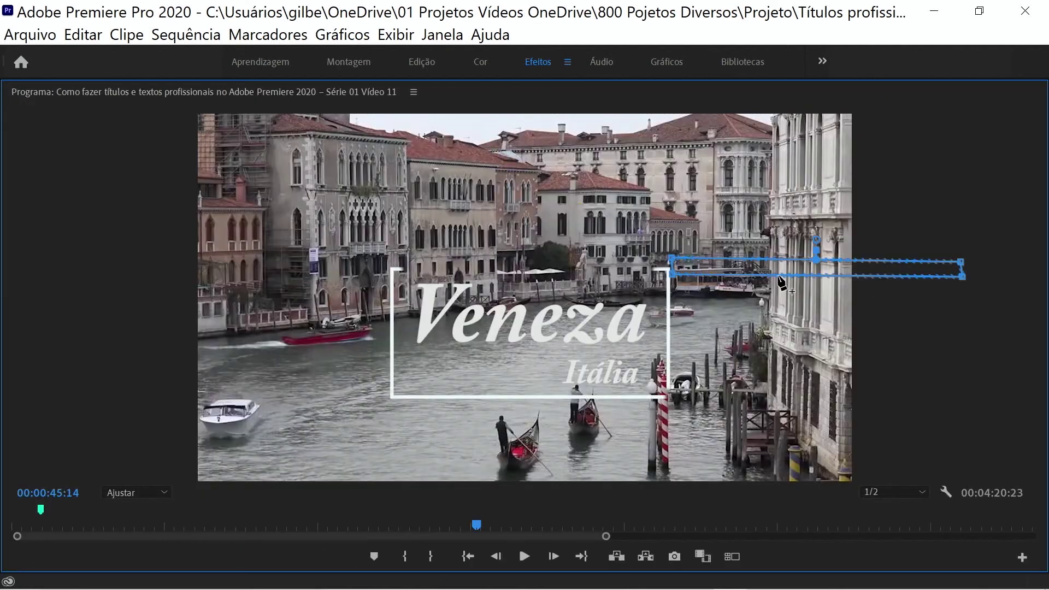
mouse_move(722, 267)
mouse_down()
mouse_move(592, 255)
mouse_move(465, 264)
mouse_move(483, 266)
mouse_up()
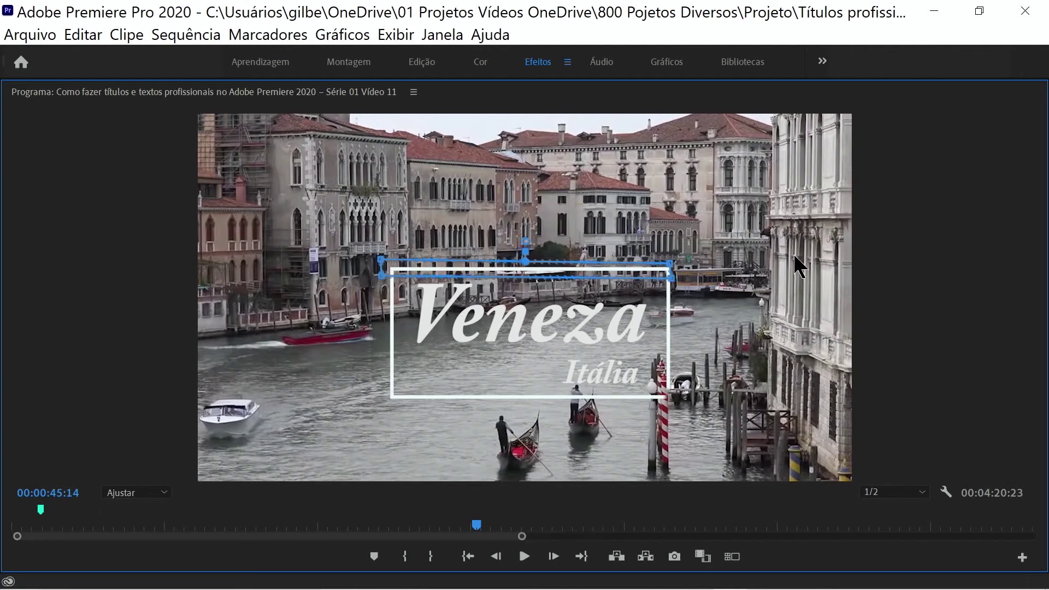